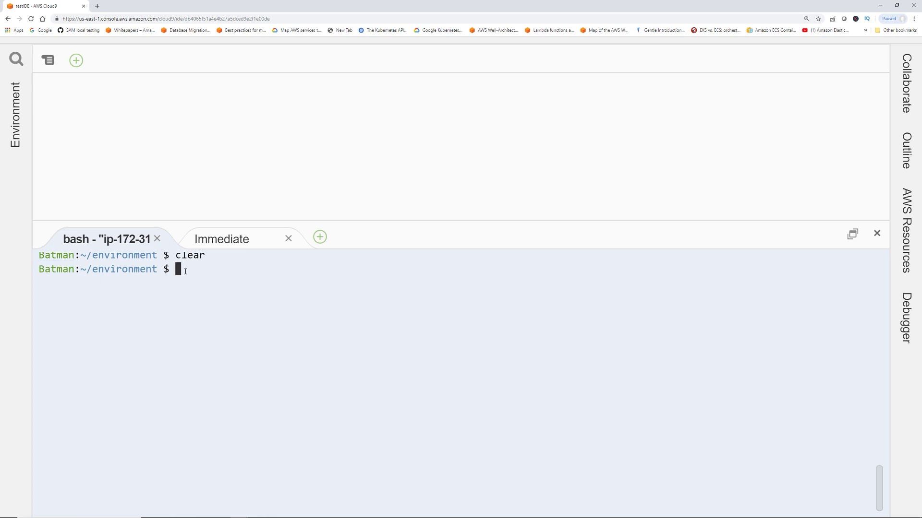
- Clear the terminal and list the S3 bucket's contents with "aws s3 ls s3://waynecorporation"
key("ctrl+l")
type("aws s3 ")
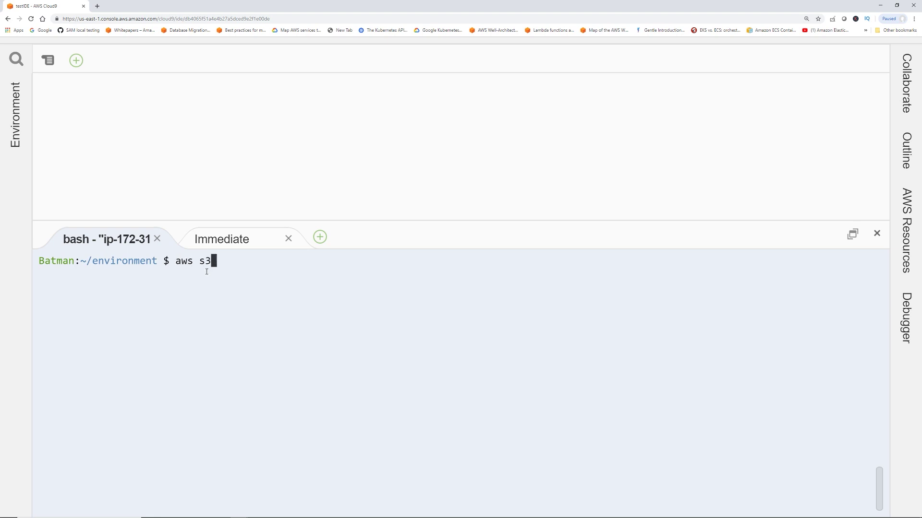
type("ls s3://waynecorporation")
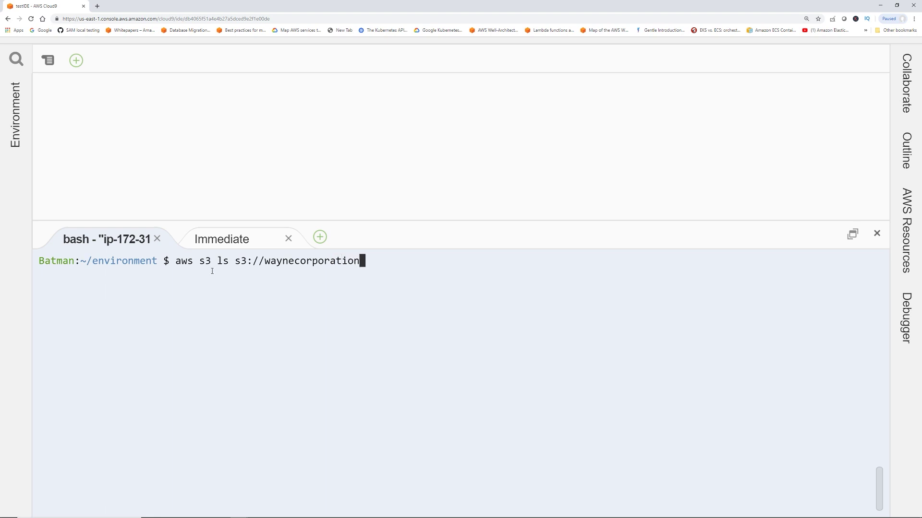
key("Return")
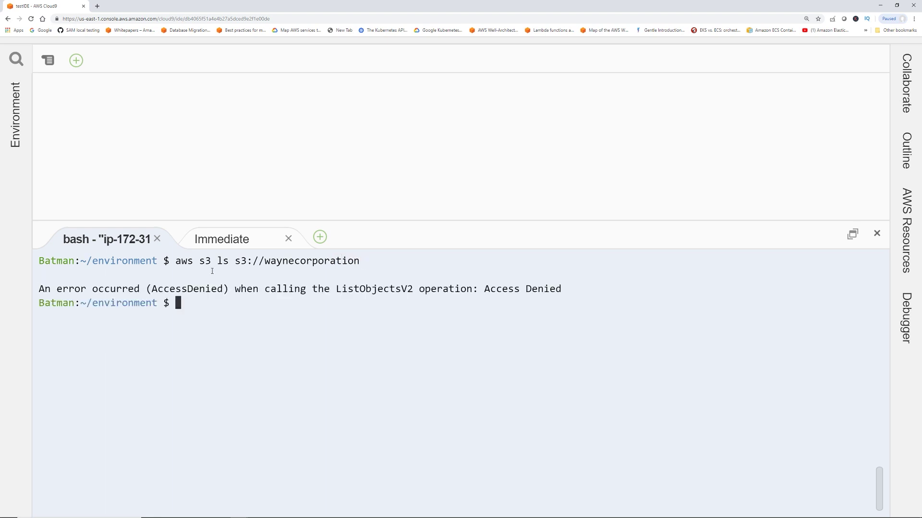
double_click(163, 289)
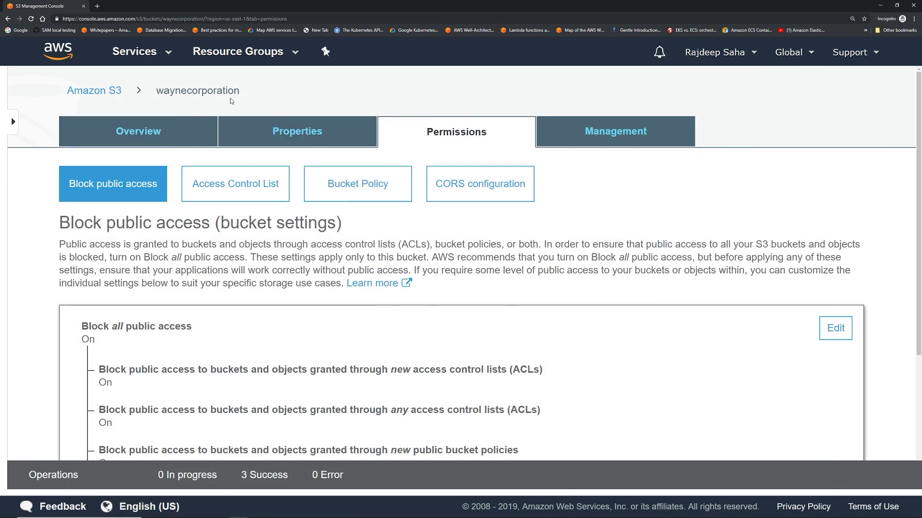
- In the S3 console, open the bucket policy editor for waynecorporation and launch the policy generator from it
left_click(372, 198)
scroll(336, 230, "down", 3)
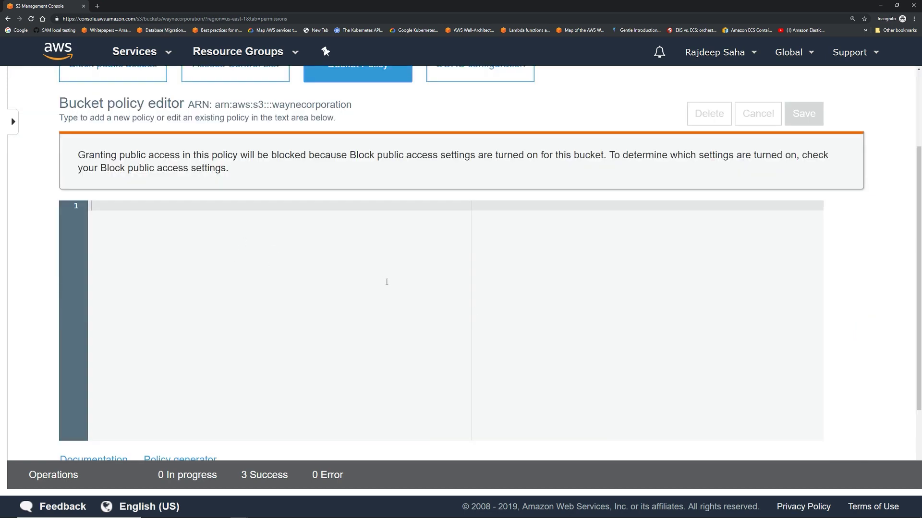
scroll(386, 282, "down", 3)
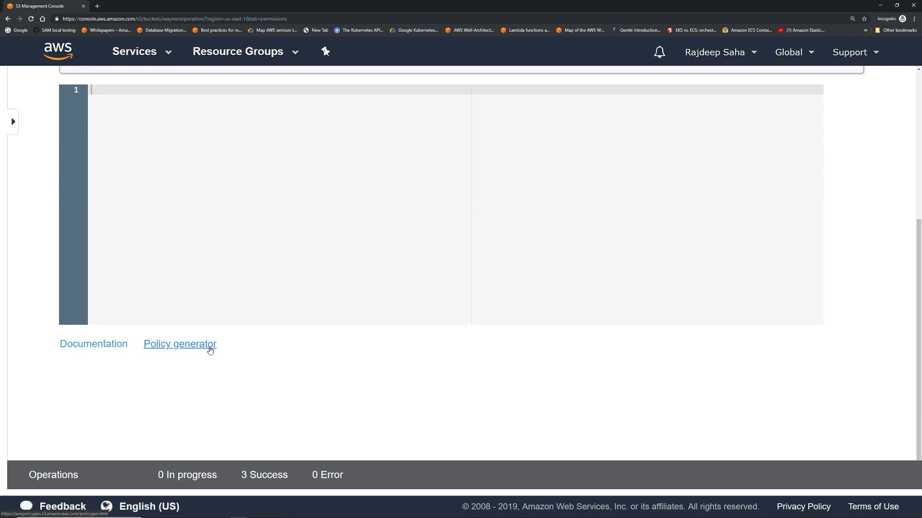
left_click(209, 348)
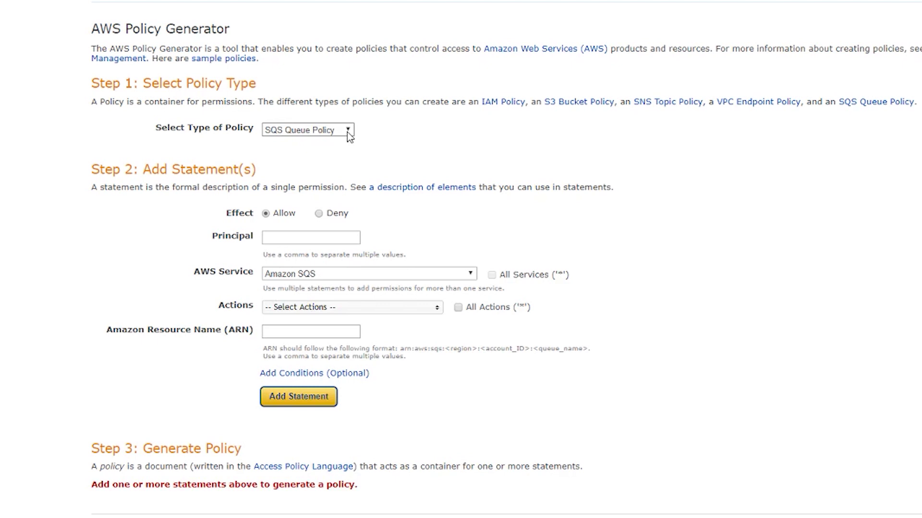
- Set the policy type to S3 Bucket Policy and enter the IAM user Batman's ARN as the principal
left_click(347, 131)
left_click(324, 151)
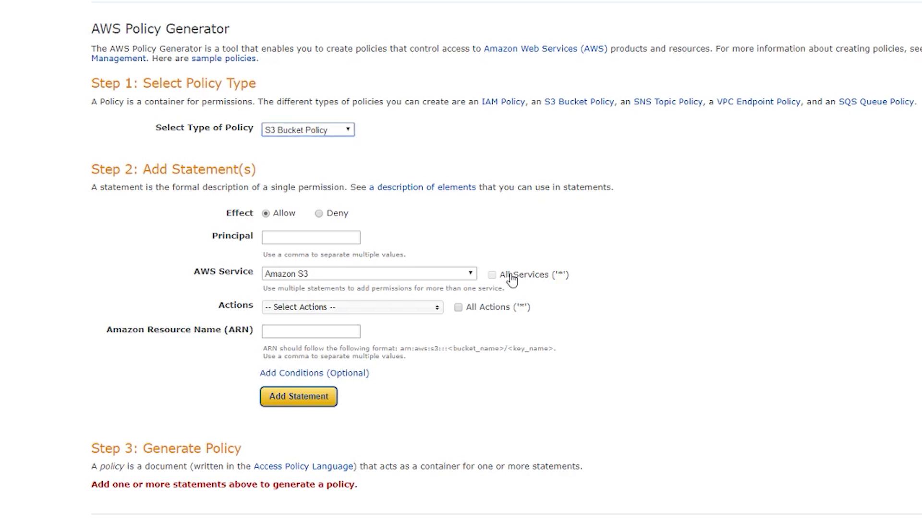
left_click(284, 242)
key("ctrl+v")
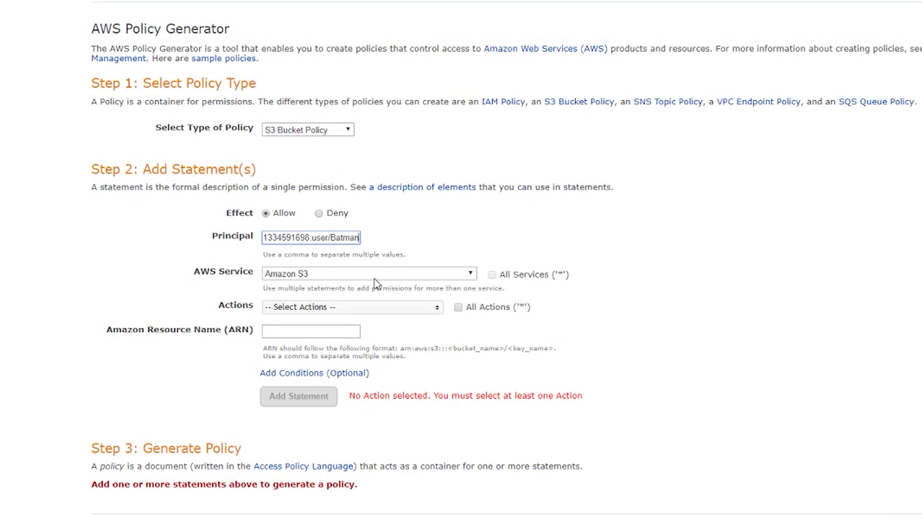
- Select ListBucket as the statement's allowed action
left_click(437, 311)
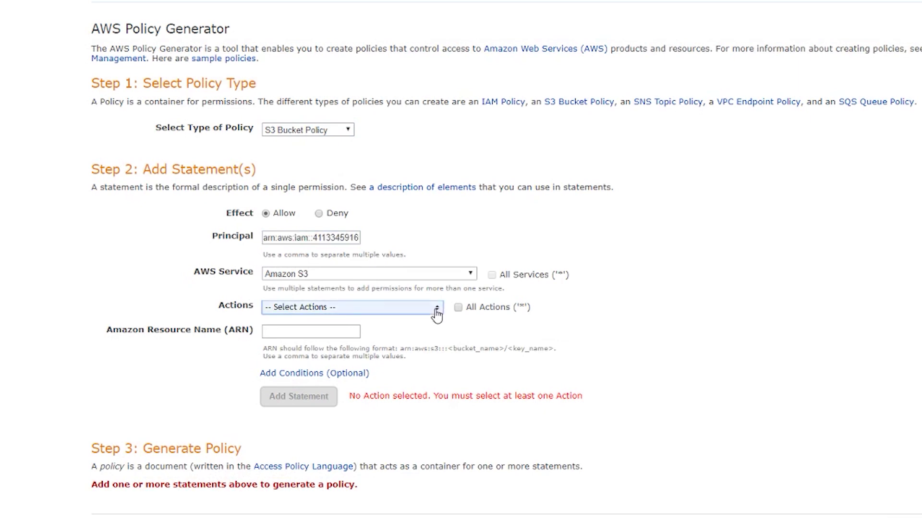
left_click_drag(434, 336, 439, 381)
left_click(270, 390)
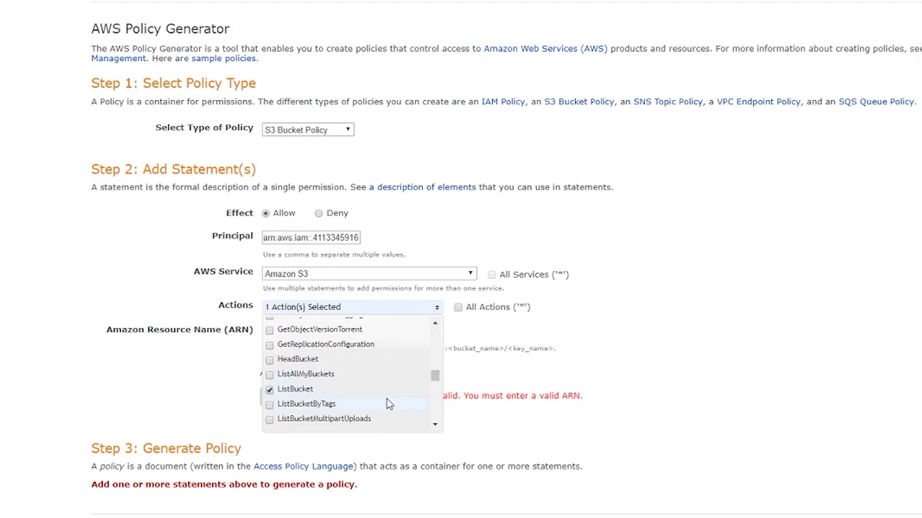
left_click(670, 361)
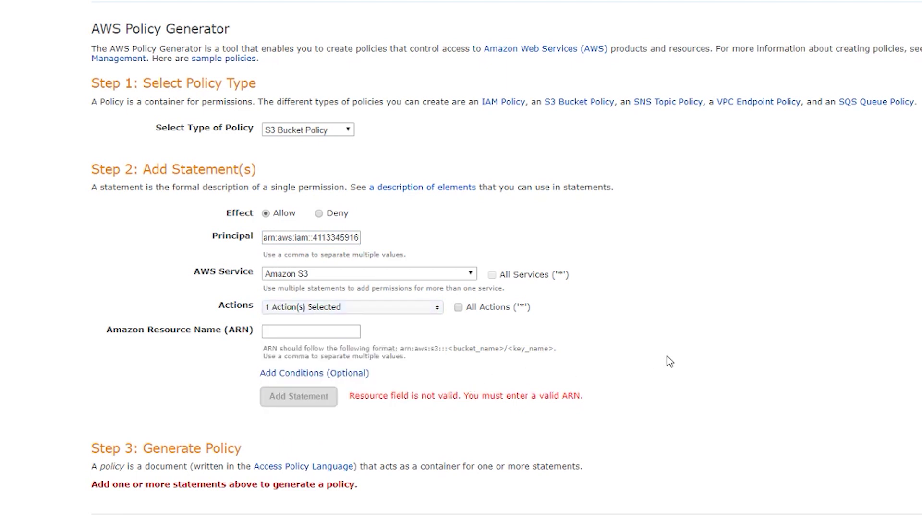
- Copy the bucket's ARN from the S3 console, enter arn:aws:s3:::waynecorporation as the resource, and add the statement
left_click(311, 334)
left_click(30, 7)
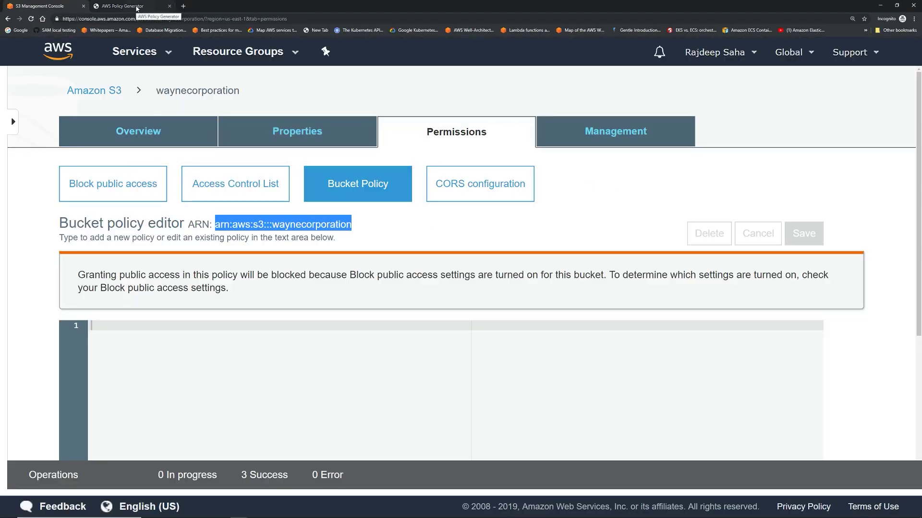
left_click(139, 7)
type("arn:aws:s3:::waynecorporation")
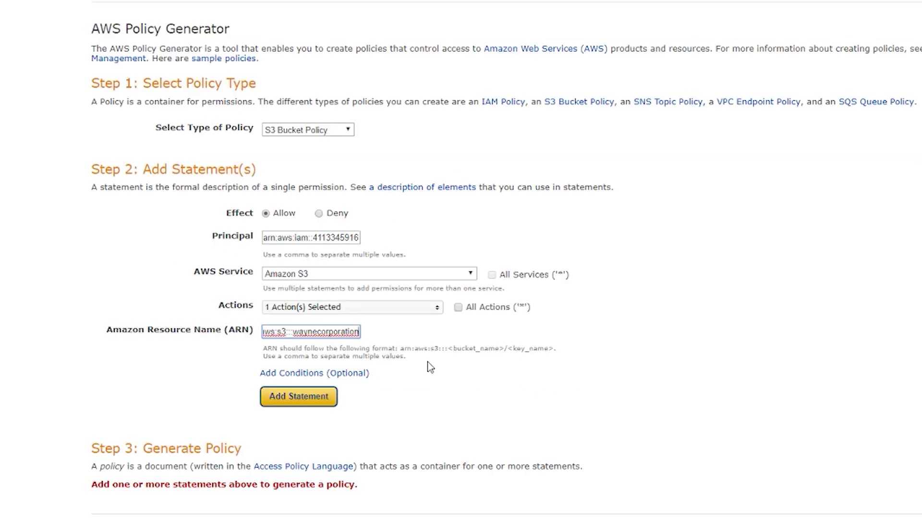
left_click(319, 402)
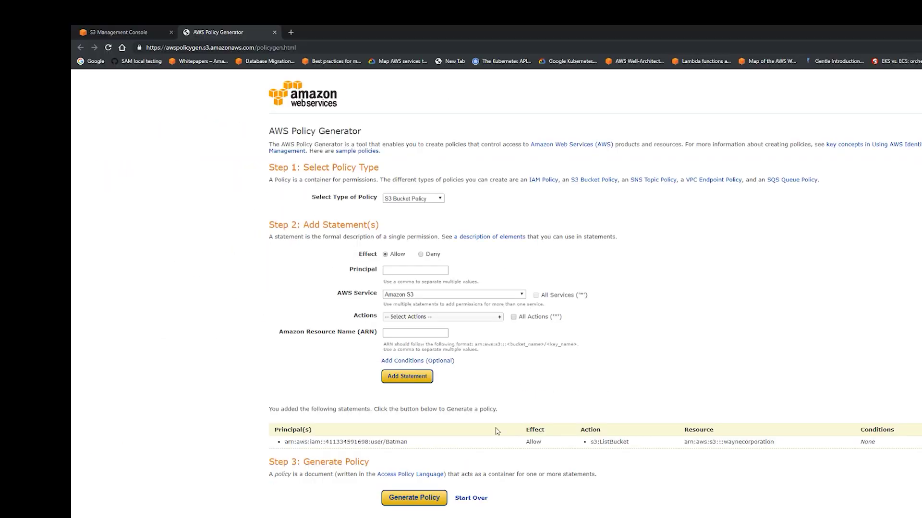
- Generate the policy, copy its complete JSON document, and close the document
left_click(415, 502)
left_click(465, 412)
left_click_drag(465, 412, 432, 281)
key("ctrl+c")
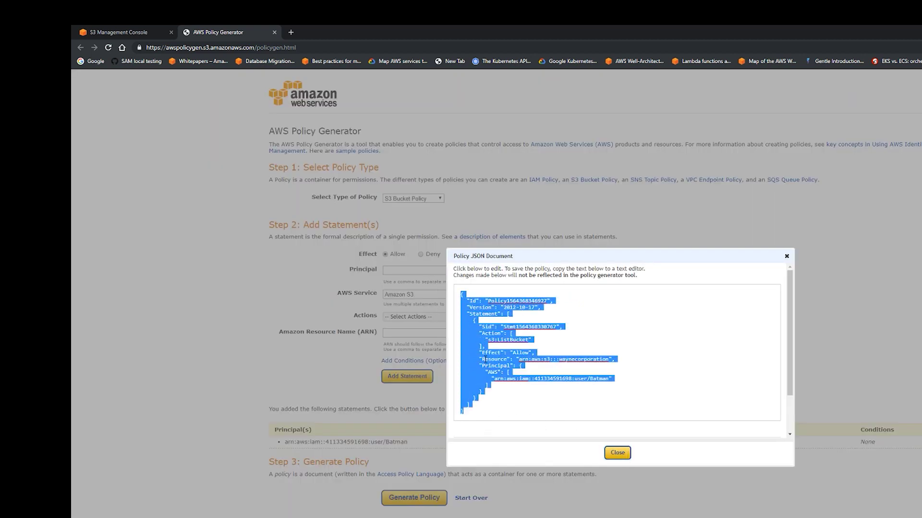
left_click(619, 456)
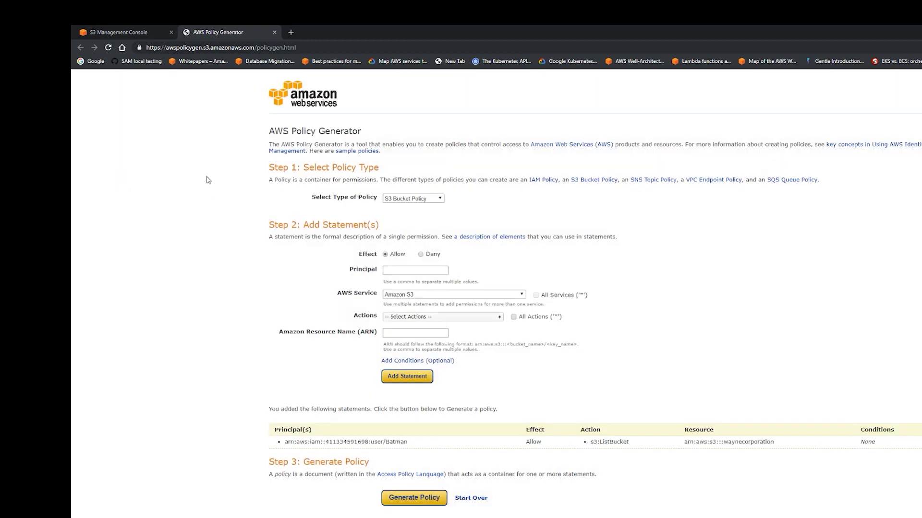
- Paste the generated ListBucket policy JSON into the waynecorporation bucket policy editor, check its principal, action and resource, and save it
left_click(153, 32)
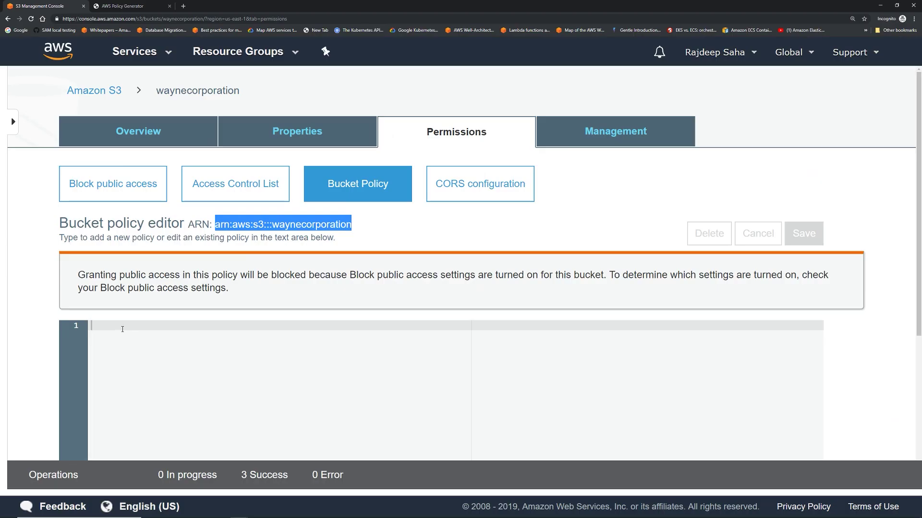
left_click(123, 329)
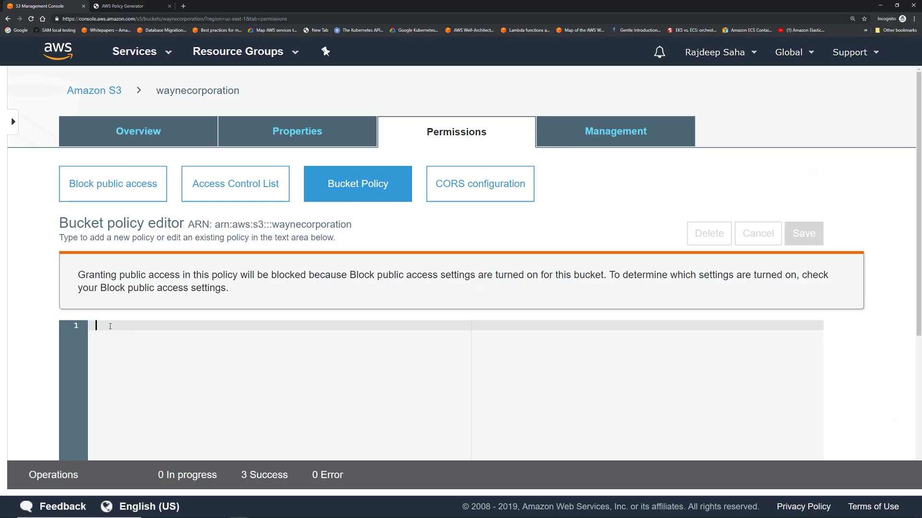
key("ctrl+v")
scroll(325, 336, "down", 2)
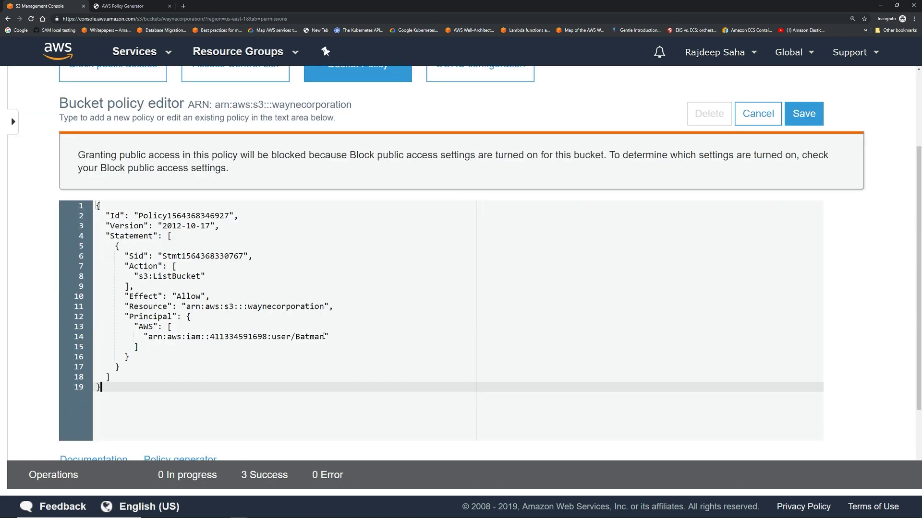
left_click(324, 337)
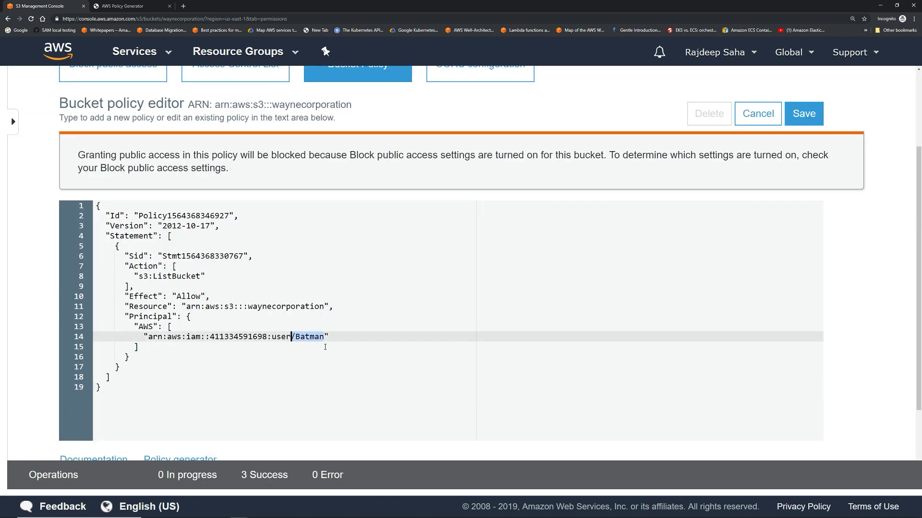
left_click_drag(324, 337, 148, 337)
double_click(177, 277)
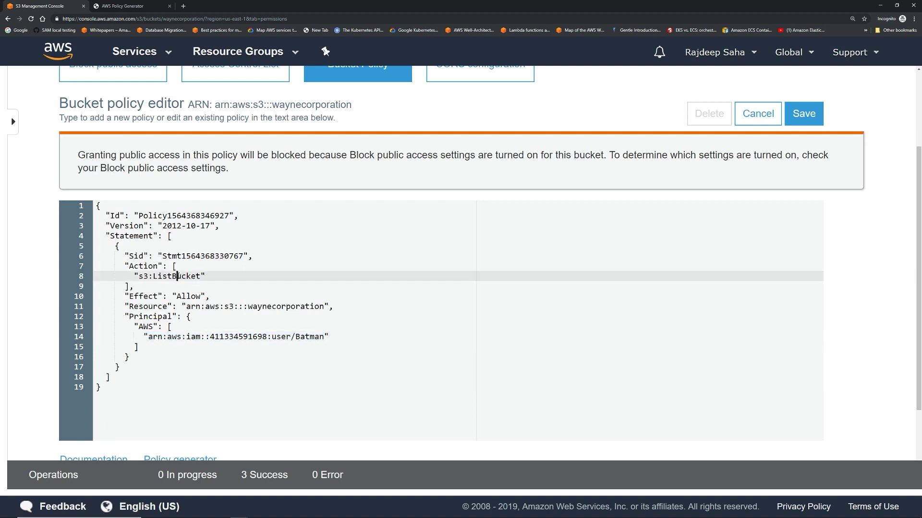
left_click_drag(324, 306, 185, 308)
left_click(803, 113)
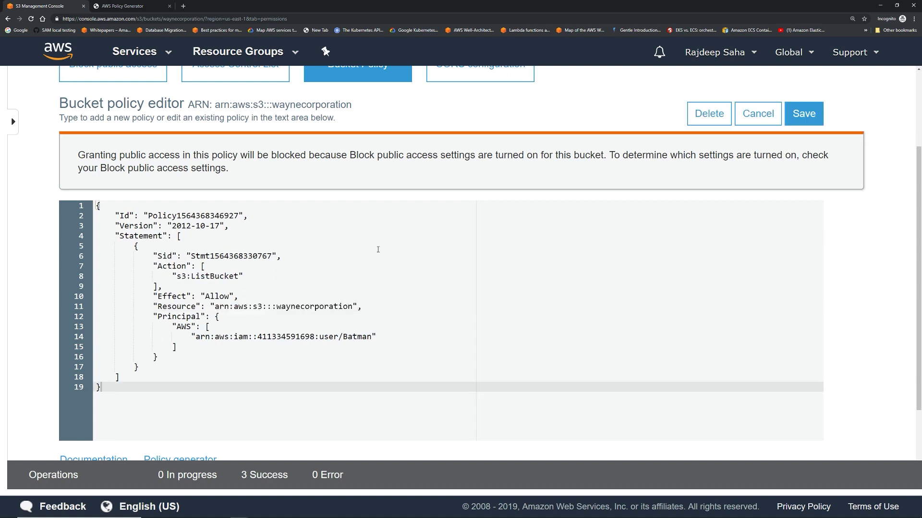
- Switch to the Cloud9 terminal and rerun the listing of s3://waynecorporation
key("alt+Tab")
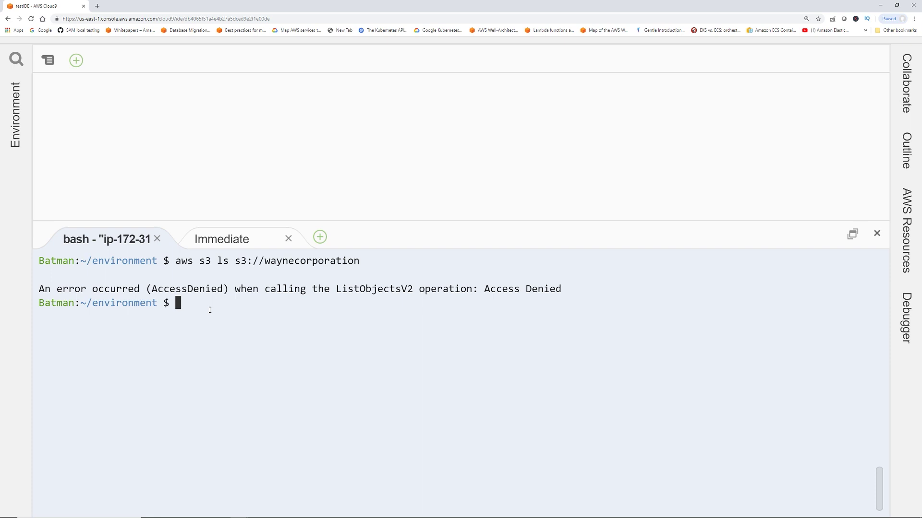
key("Up")
key("Return")
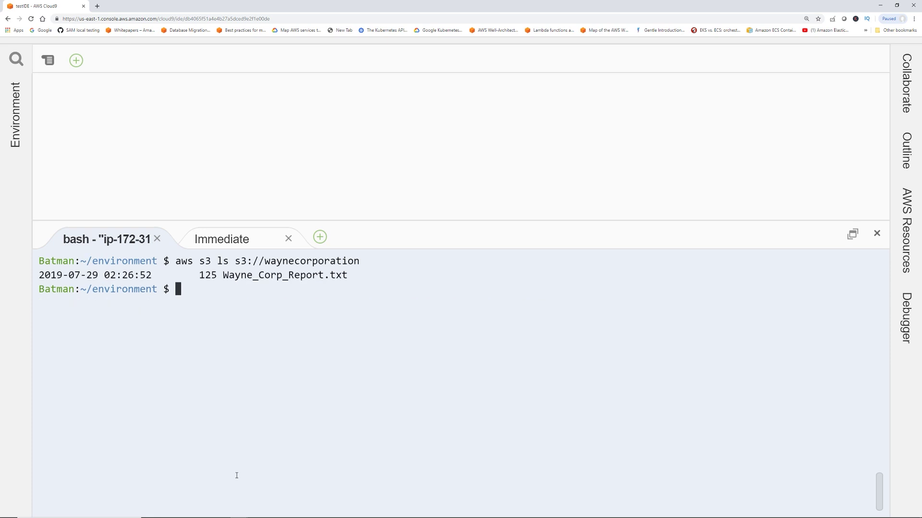
- Try to download Wayne_Corp_Report.txt with "aws s3api get-object --bucket waynecorporation --key Wayne_Corp_Report.txt Wayne_Corp_Report.txt"
type("aws s3api get-object --bucket waynecorporation --key Wayne_Corp_Report.txt Wayne_Corp_Report.txt")
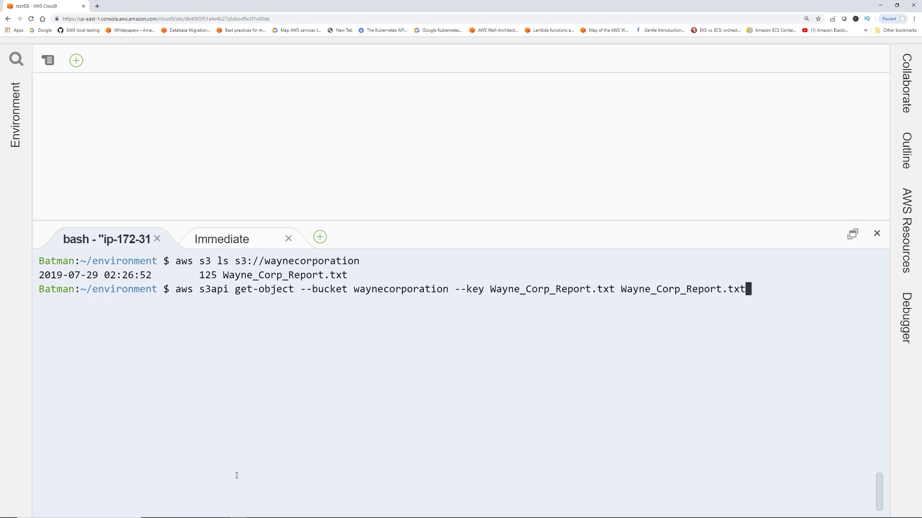
key("Return")
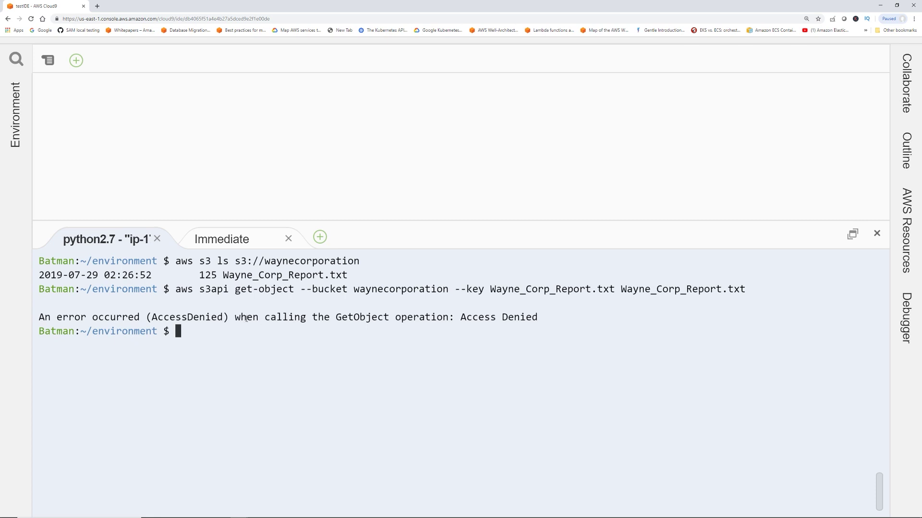
double_click(197, 316)
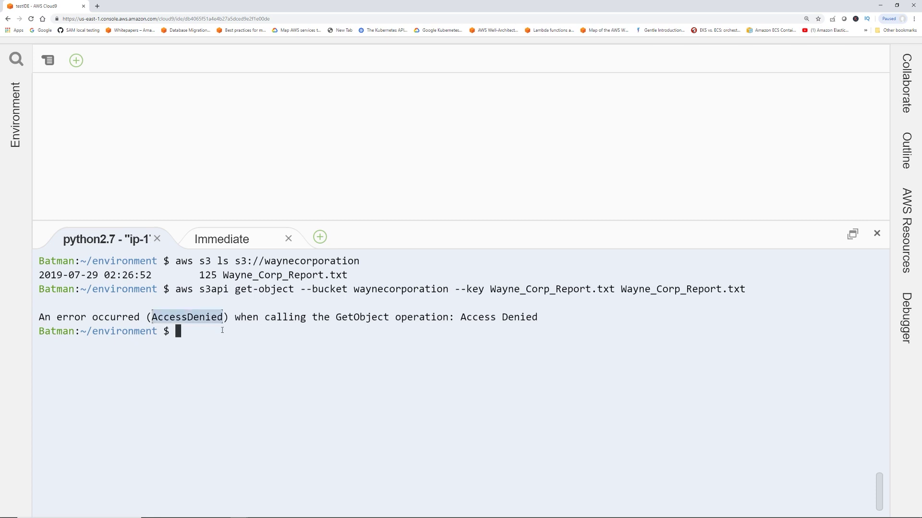
double_click(354, 317)
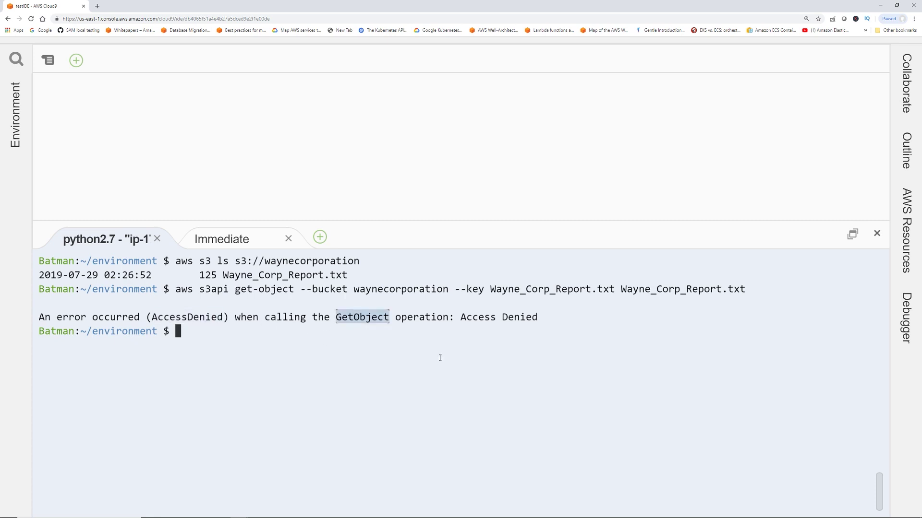
- Back in the S3 bucket policy, add a second statement allowing user Batman s3:GetObject on arn:aws:s3:::waynecorporation/* and review it
left_click(878, 7)
scroll(562, 385, "down", 3)
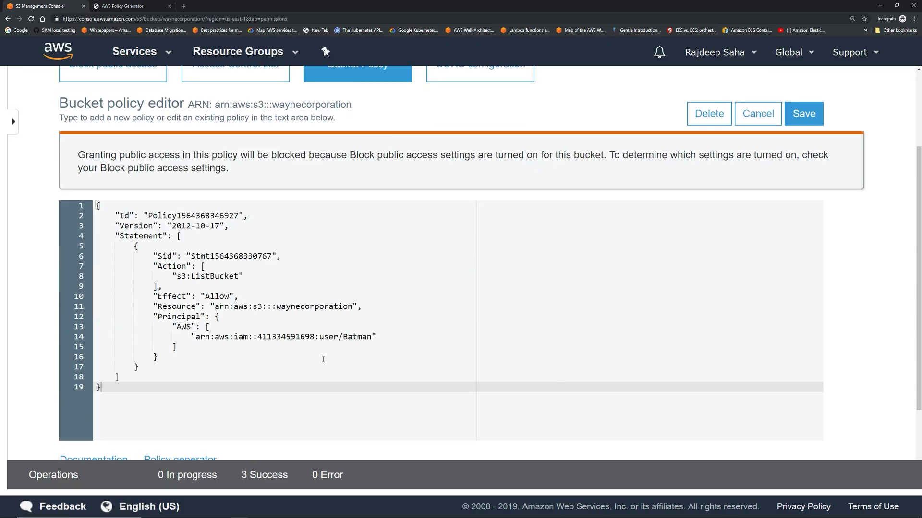
double_click(208, 276)
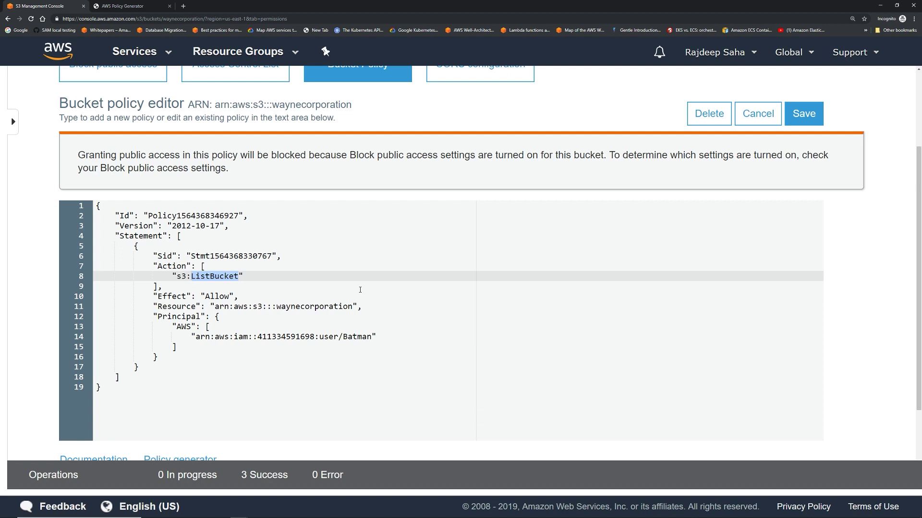
key("Up")
key("Up")
key("Up")
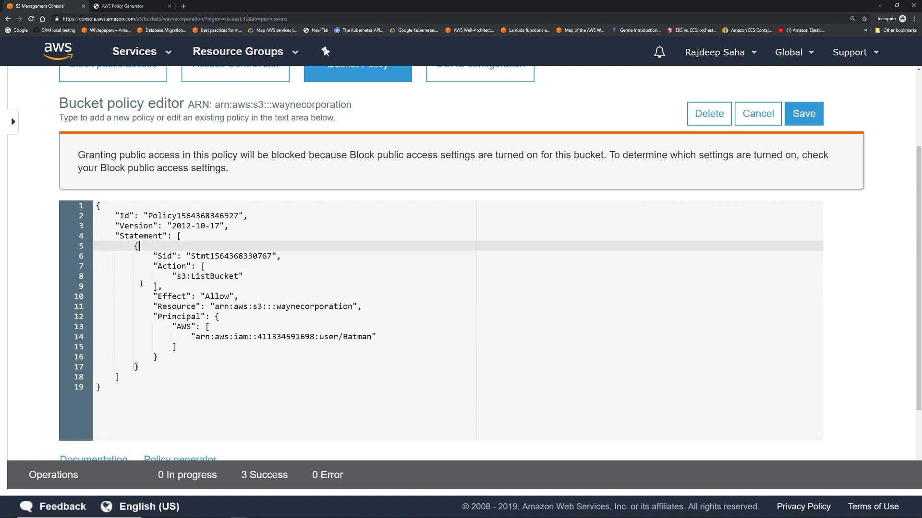
left_click(137, 367)
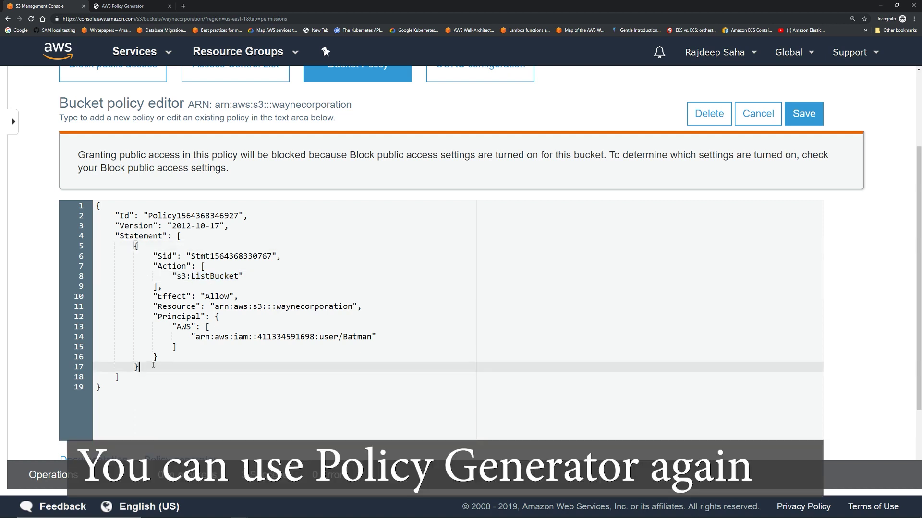
key("ctrl+v")
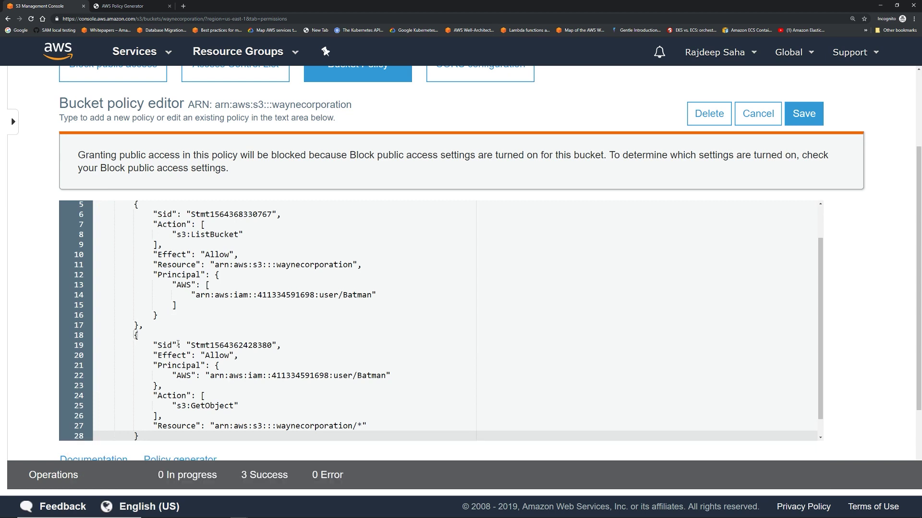
scroll(366, 364, "down", 1)
left_click_drag(386, 355, 211, 355)
left_click_drag(235, 386, 191, 385)
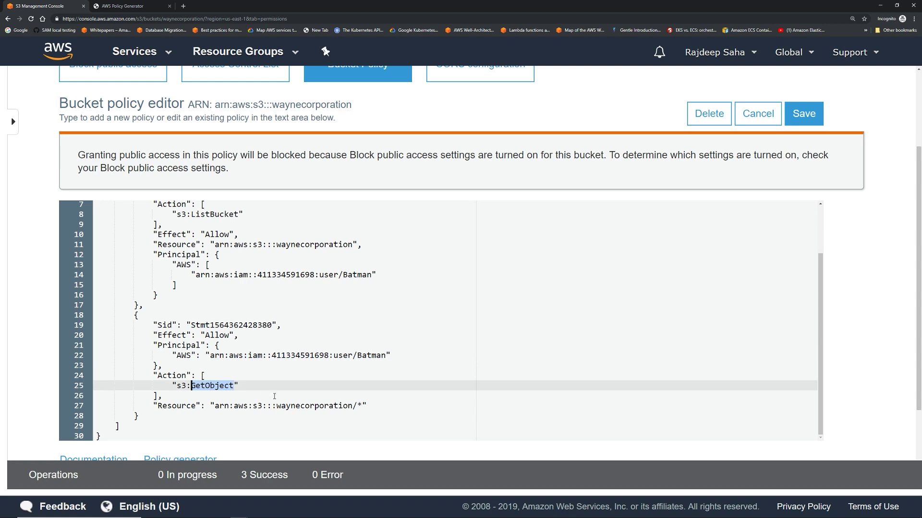
- Check the bucket name and trailing /* in the GetObject statement's resource, and save the bucket policy
left_click(286, 409)
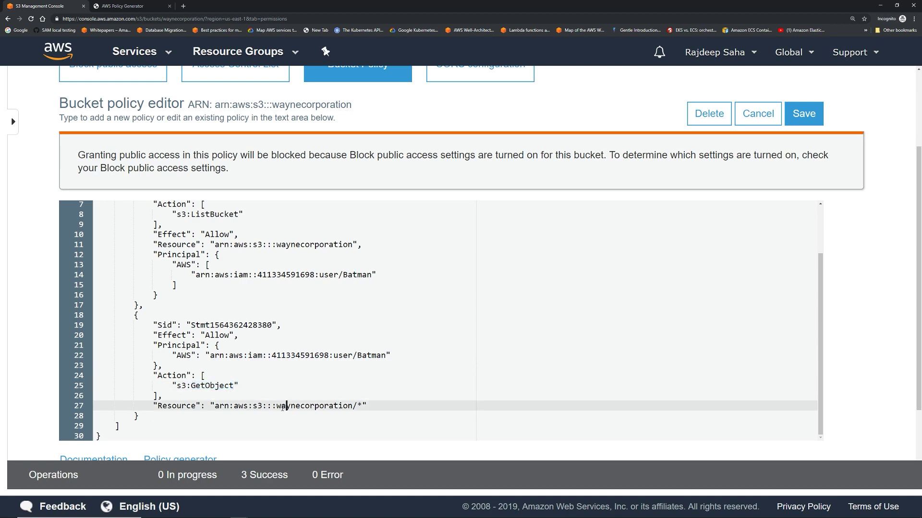
left_click(358, 405)
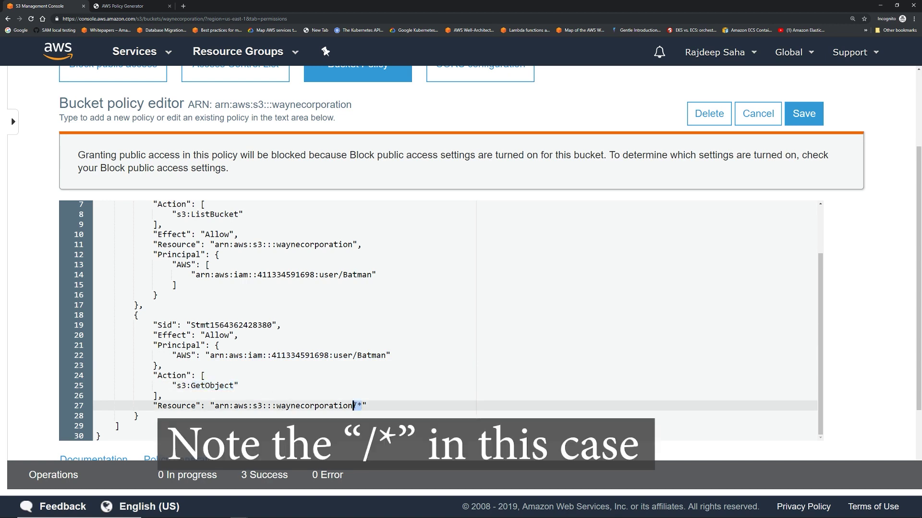
left_click(330, 405)
double_click(330, 405)
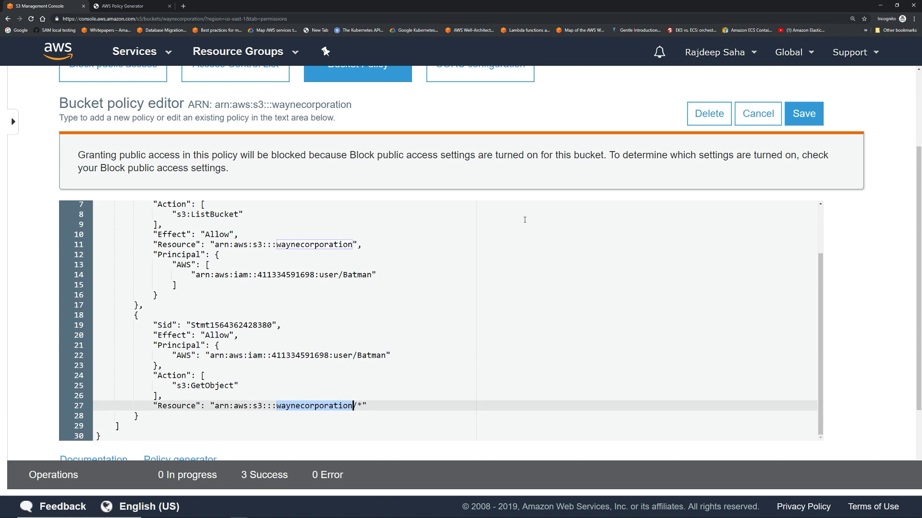
left_click(812, 124)
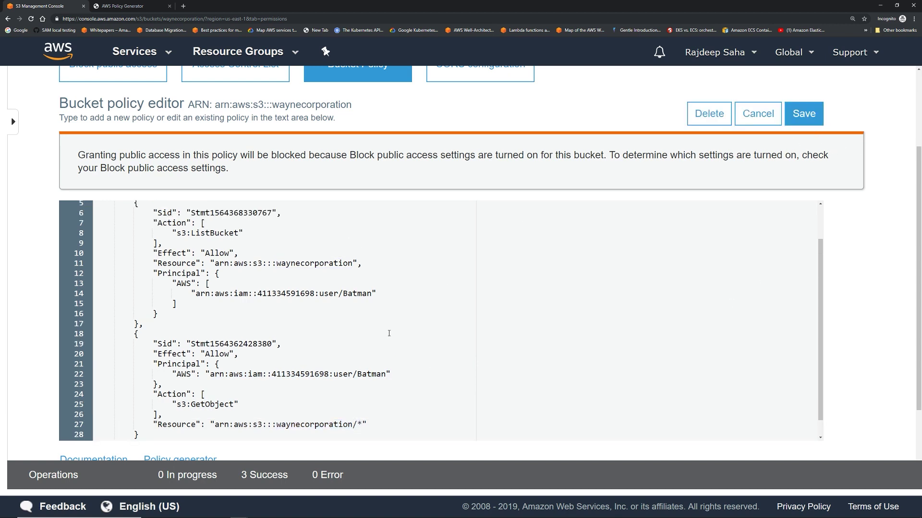
- Switch to the Cloud9 terminal and rerun the get-object command to download Wayne_Corp_Report.txt from waynecorporation
key("alt+Tab")
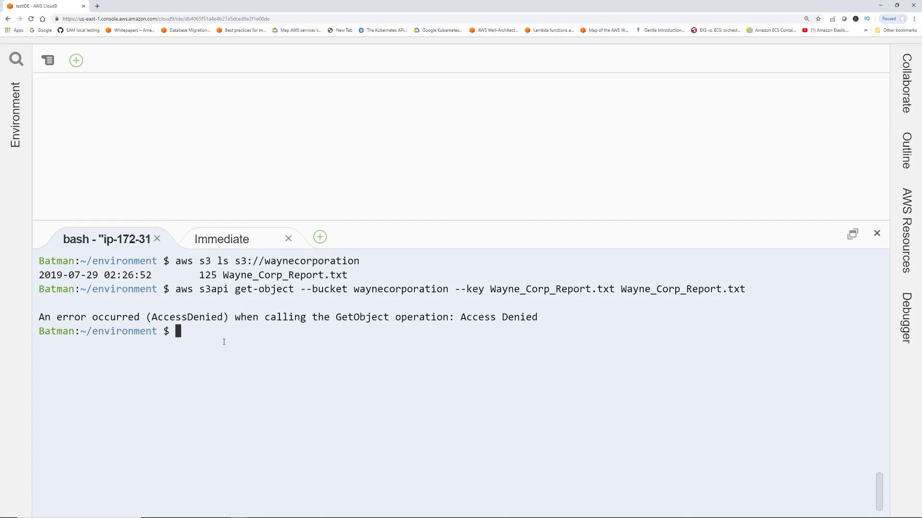
key("Up")
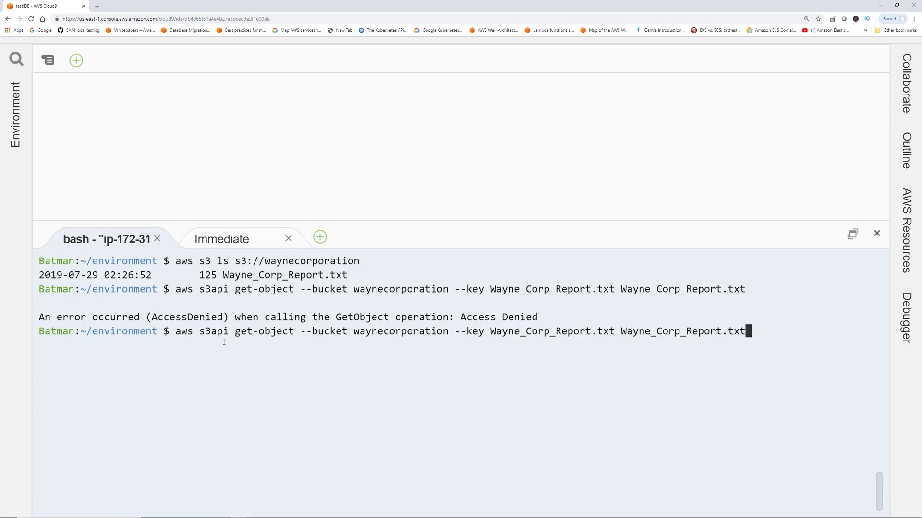
key("Return")
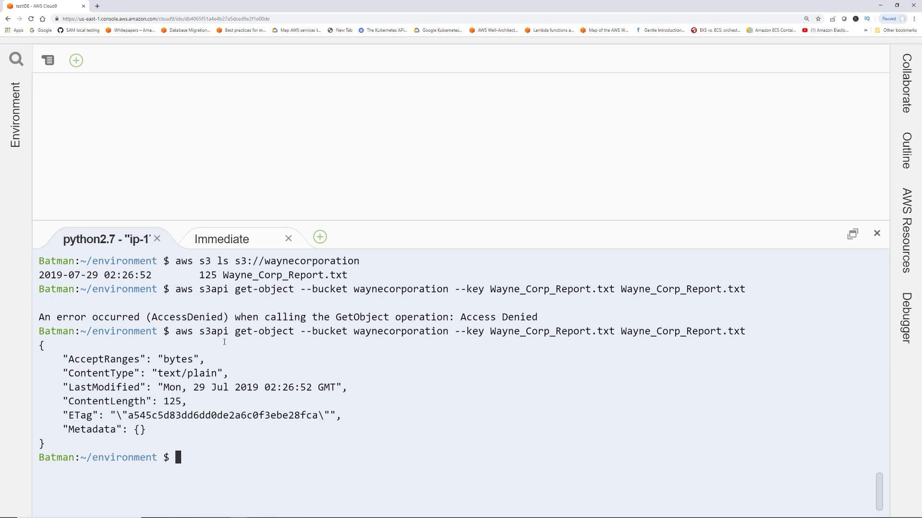
- List the files in the environment folder and print the contents of Wayne_Corp_Report.txt with cat
type("ls")
key("Return")
double_click(451, 471)
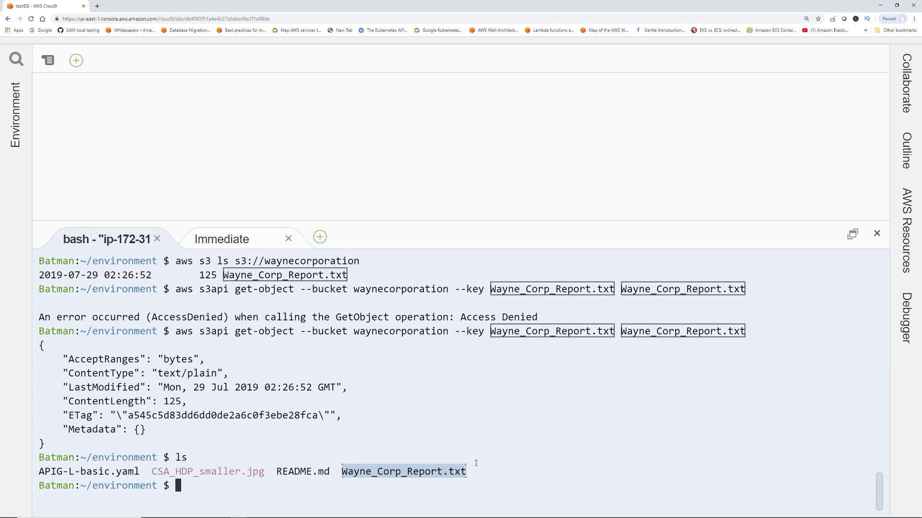
type("c")
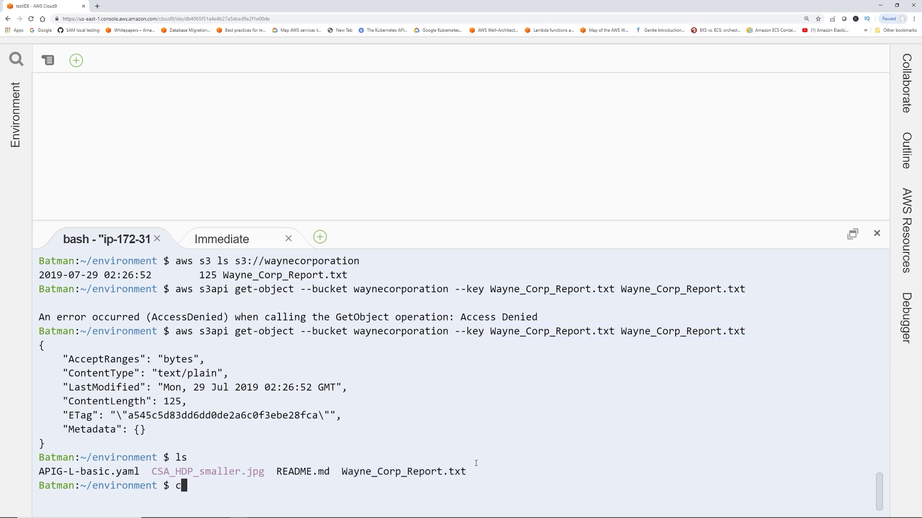
type("at Wayne")
key("Tab")
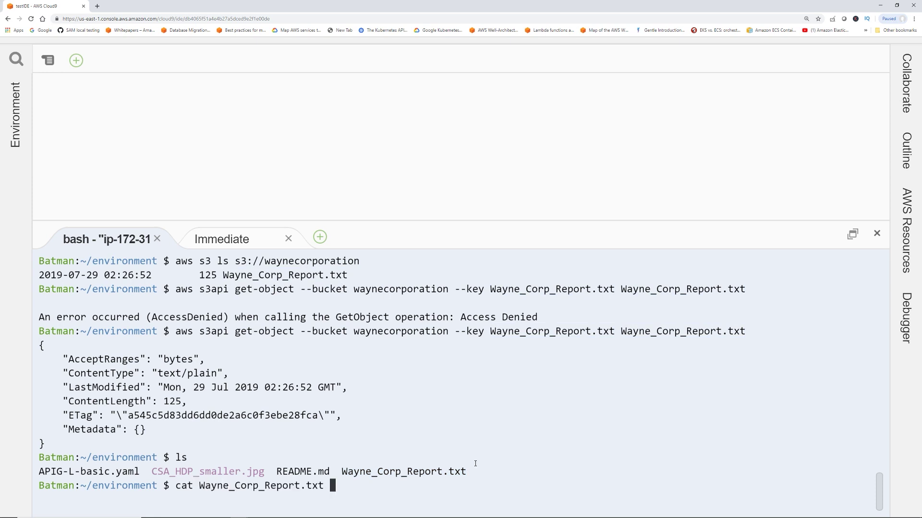
key("Return")
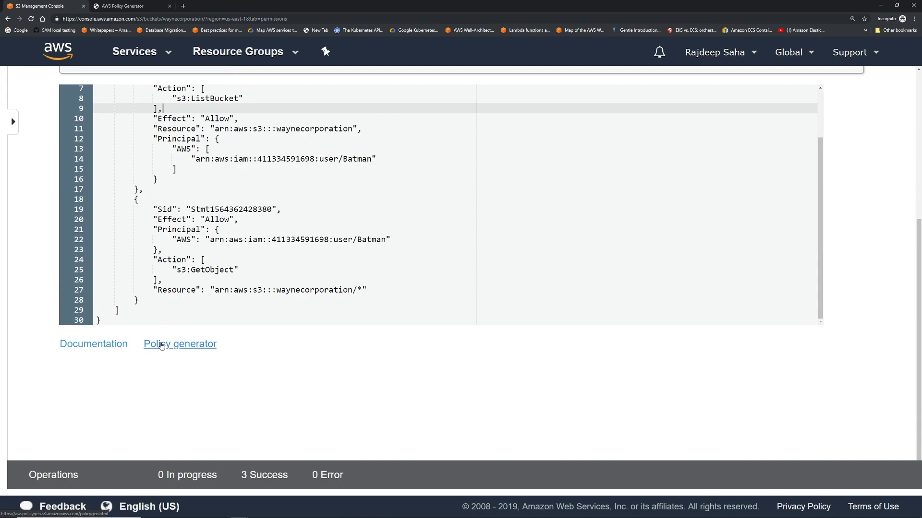
- From the S3 bucket policy, open the AWS Policy Generator and start an S3 Bucket Policy statement with effect Deny and user Batman's ARN as principal
left_click(161, 345)
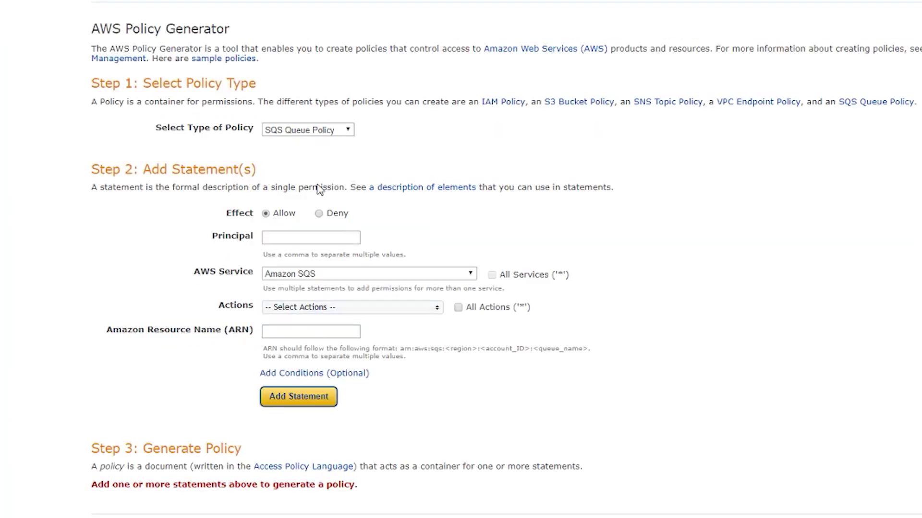
left_click(346, 131)
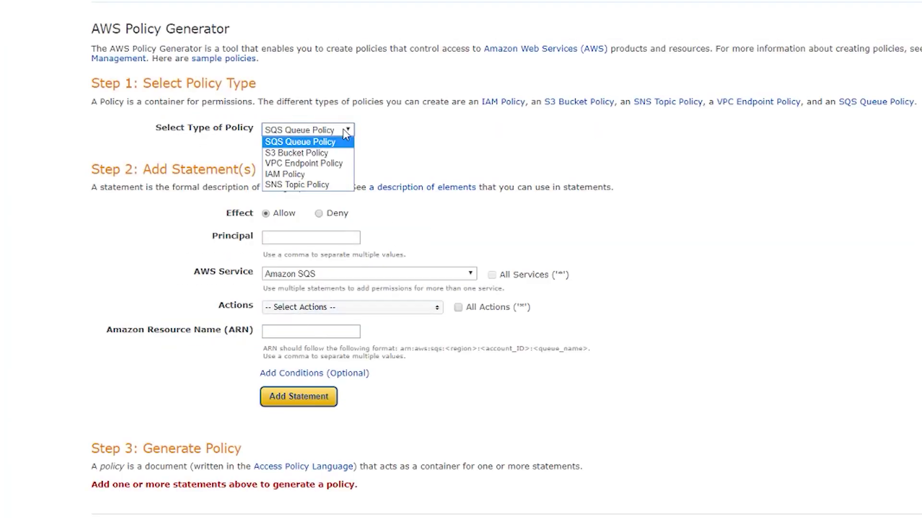
left_click(302, 153)
left_click(319, 213)
left_click(320, 239)
key("ctrl+v")
key("Return")
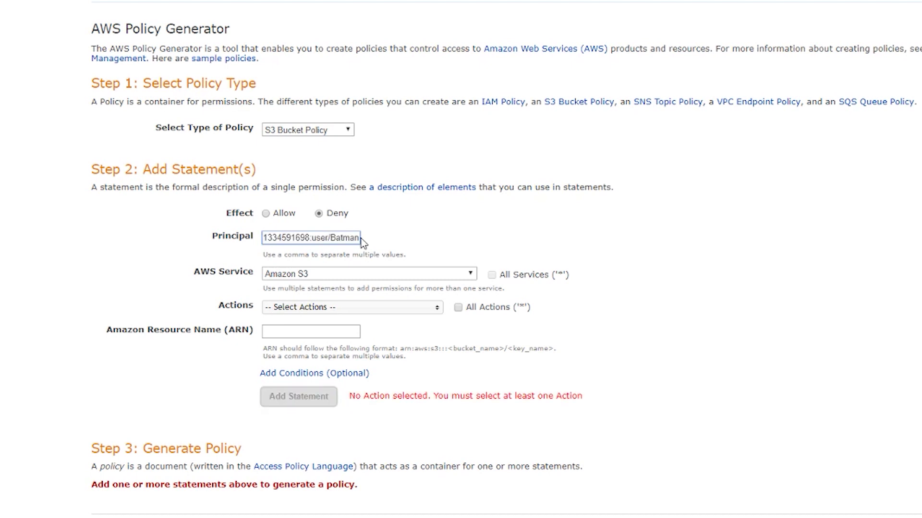
- Apply the Deny statement to all S3 actions on arn:aws:s3:::waynecorporation/* and add it to the policy
left_click(458, 308)
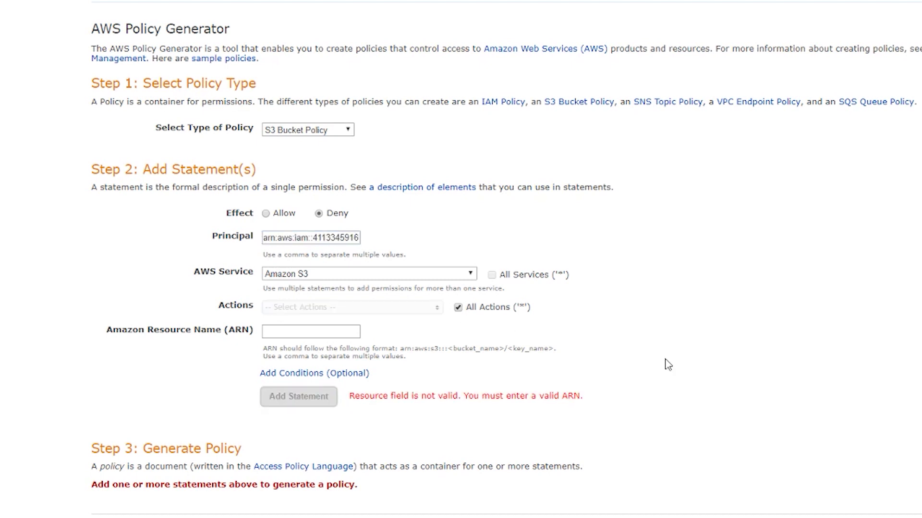
left_click(321, 336)
key("ctrl+v")
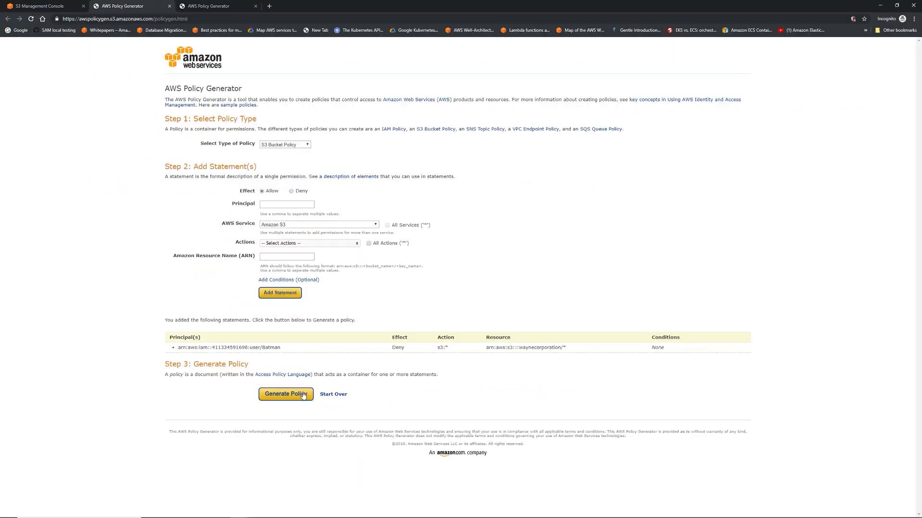
- Generate the policy and copy the Deny statement block from its JSON document
left_click(305, 396)
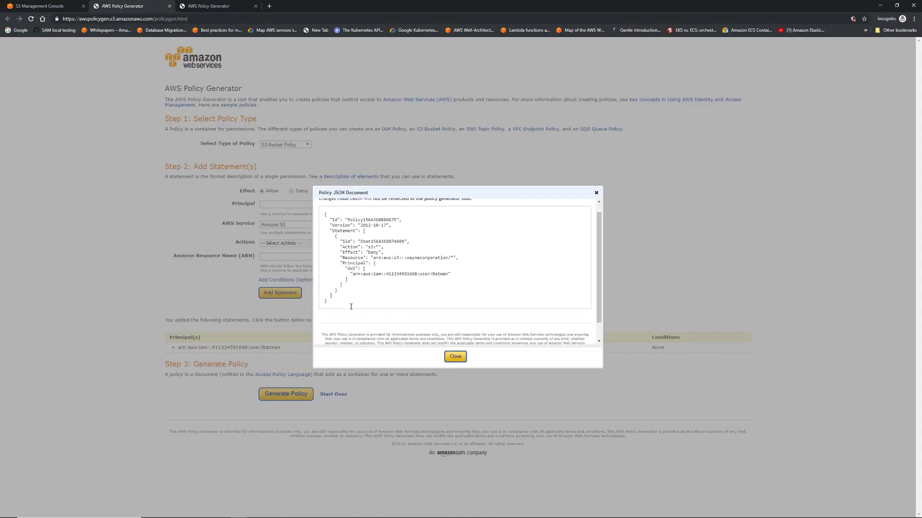
scroll(418, 313, "down", 1)
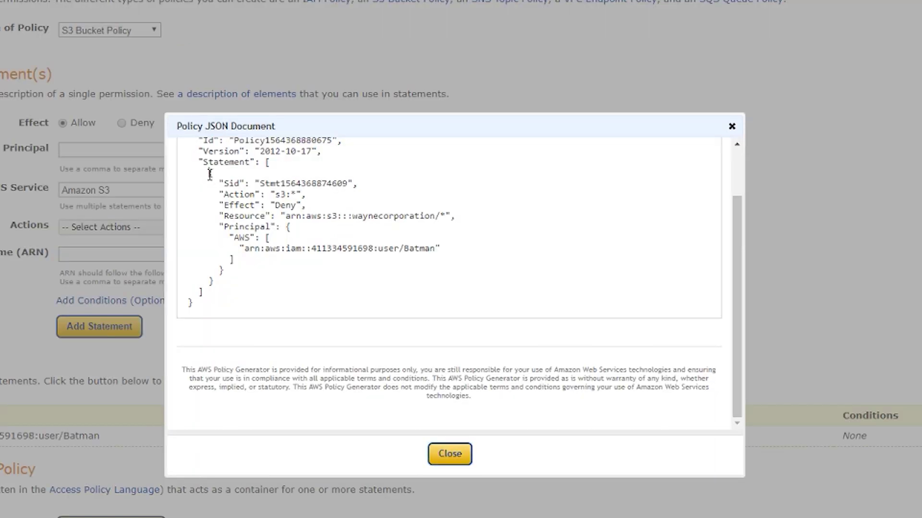
left_click_drag(335, 216, 343, 239)
left_click_drag(225, 217, 213, 282)
key("ctrl+c")
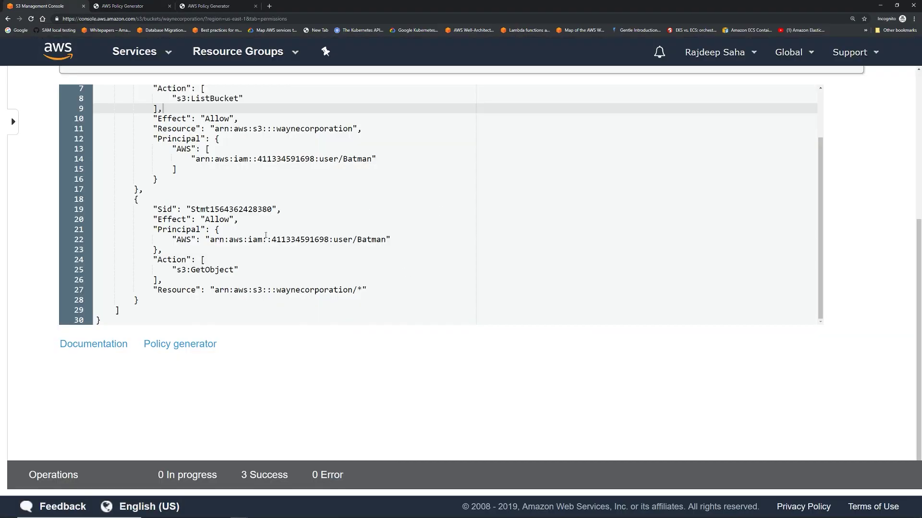
- Back in the waynecorporation bucket policy, insert the copied Deny statement, followed by a comma, ahead of the ListBucket statement
scroll(265, 235, "up", 2)
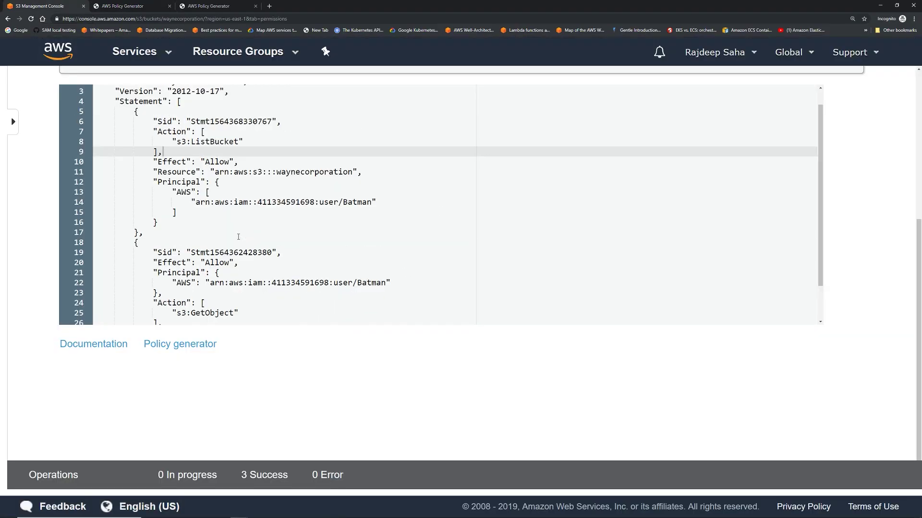
left_click(197, 103)
key("ctrl+v")
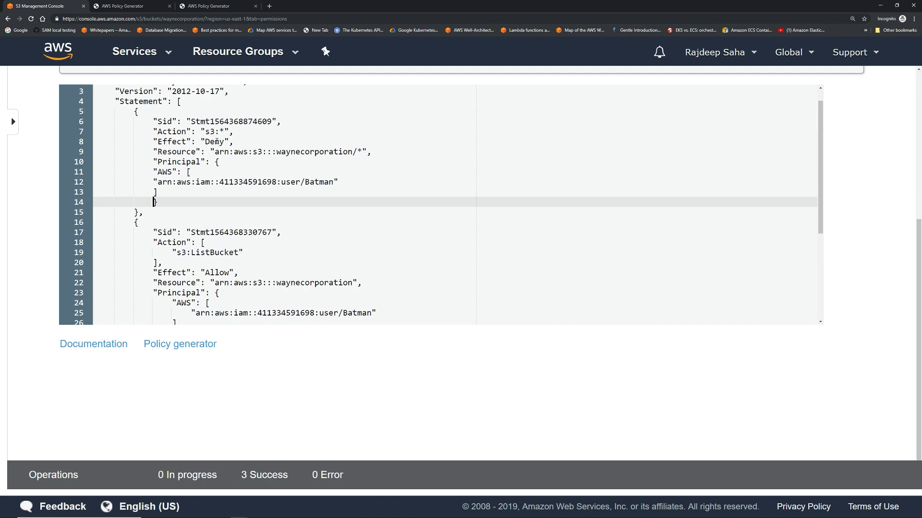
- Compare the effects of the Deny statement and the ListBucket Allow statement, and save the bucket policy
double_click(217, 142)
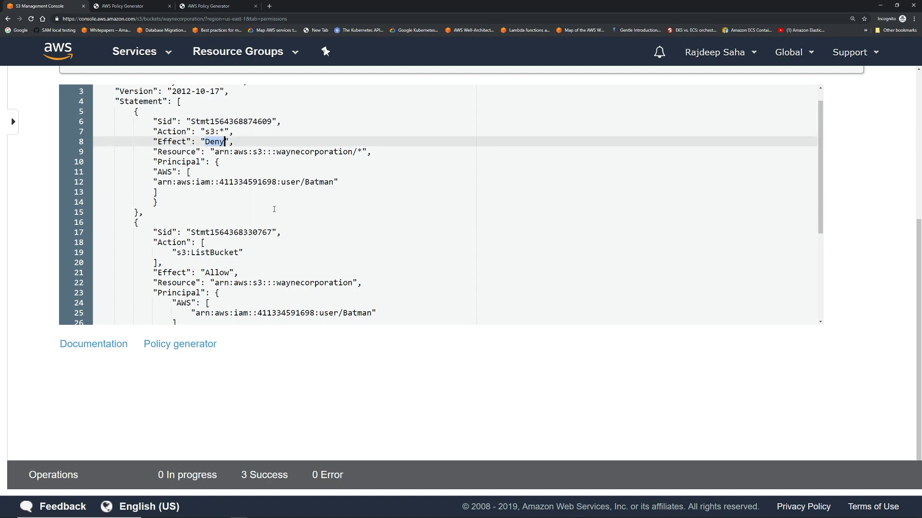
scroll(274, 209, "down", 2)
left_click_drag(229, 229, 206, 230)
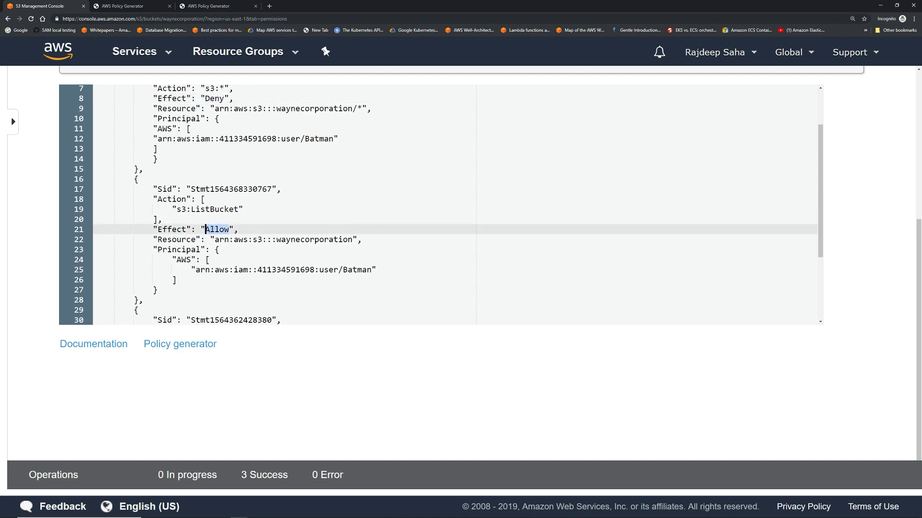
scroll(329, 208, "up", 6)
left_click(803, 233)
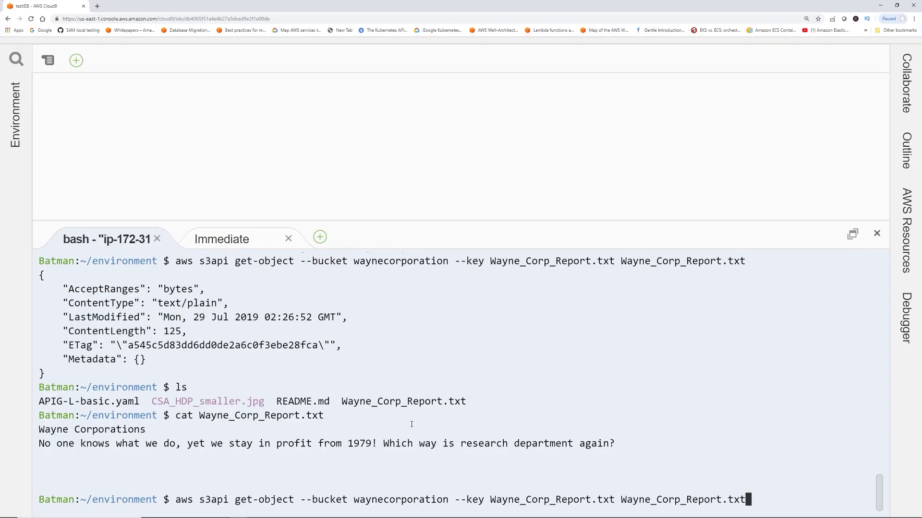
- In the Cloud9 terminal, retest the get-object download of Wayne_Corp_Report.txt against the updated bucket policy
key("Return")
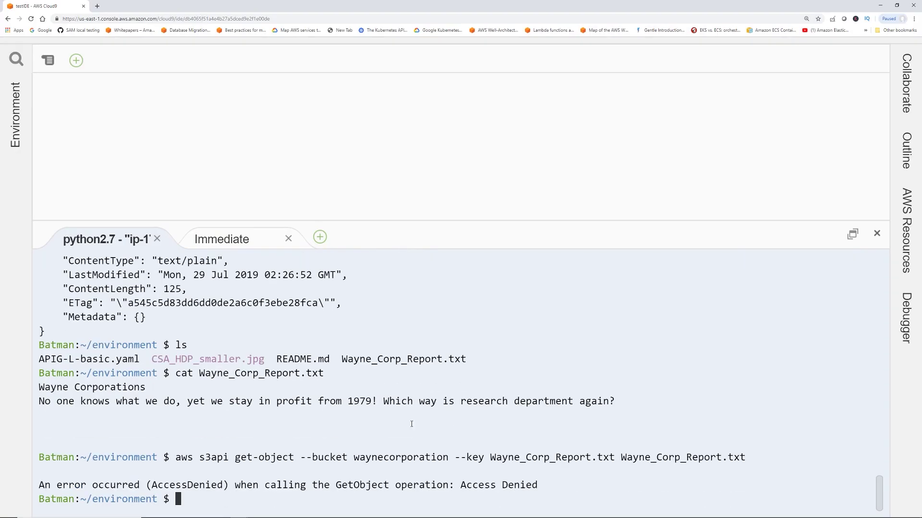
key("Up")
key("Up")
key("Up")
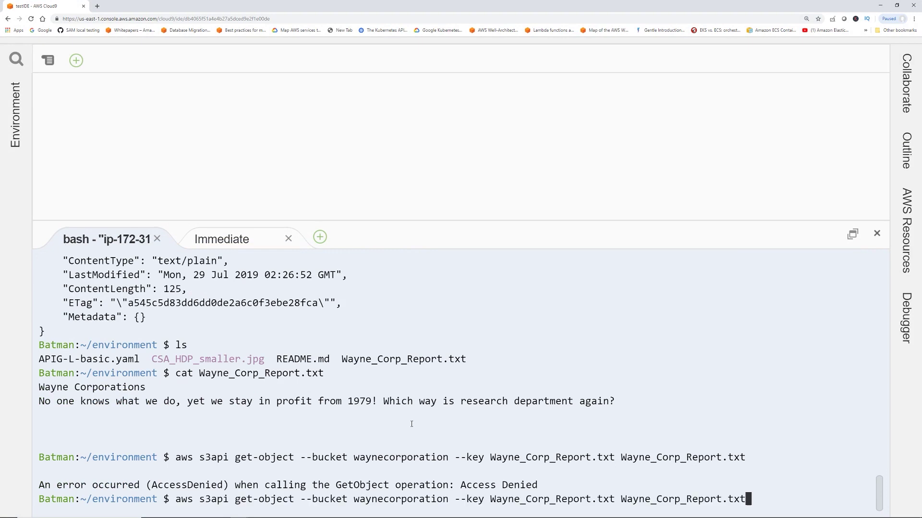
key("Down")
key("Down")
key("Up")
key("Return")
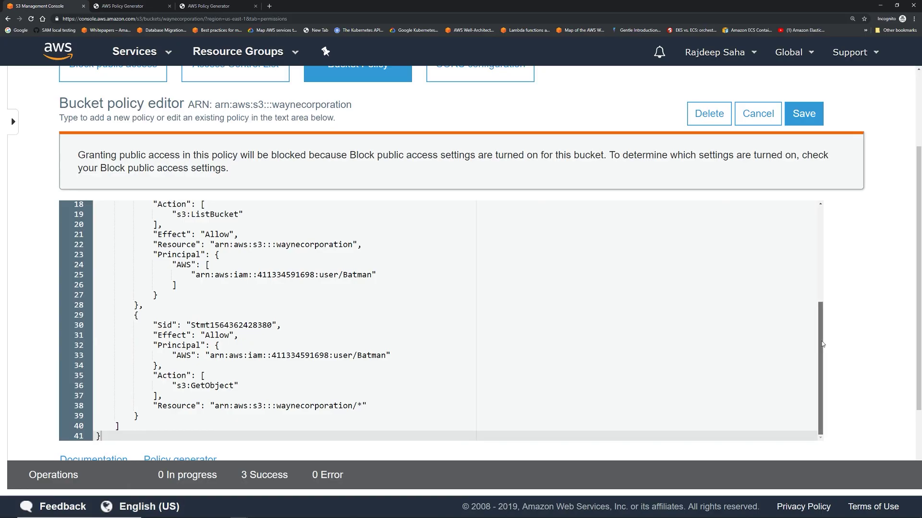
- Back in the bucket policy editor, compare the actions and resource ARNs of the GetObject and ListBucket statements, including the /* suffix
scroll(822, 340, "up", 2)
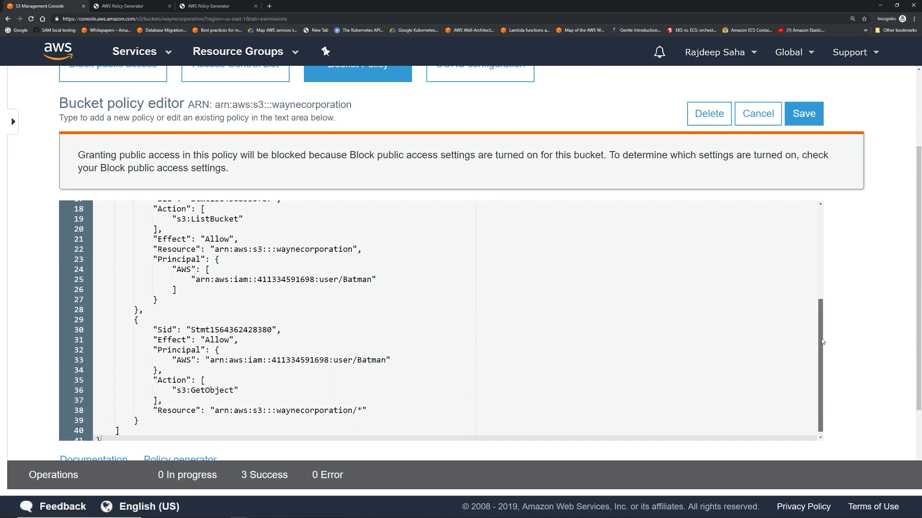
double_click(210, 394)
left_click(360, 412)
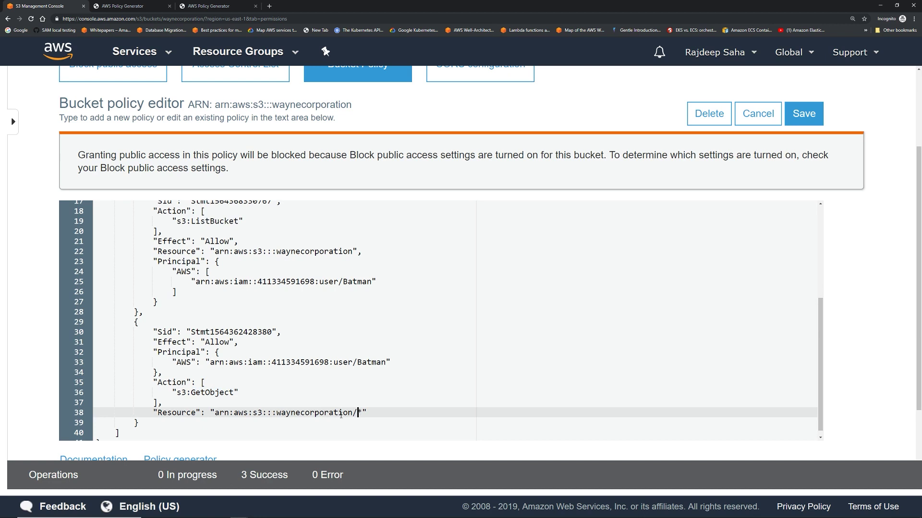
double_click(330, 413)
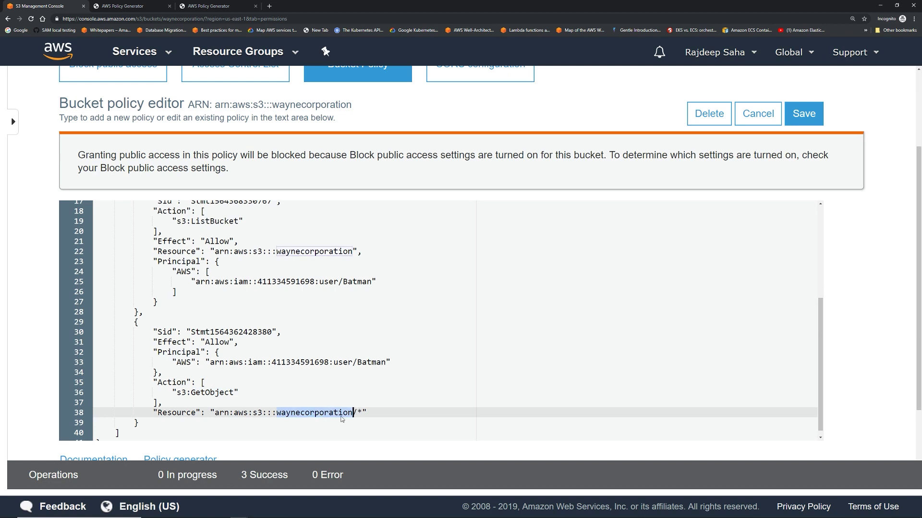
left_click(200, 394)
double_click(200, 394)
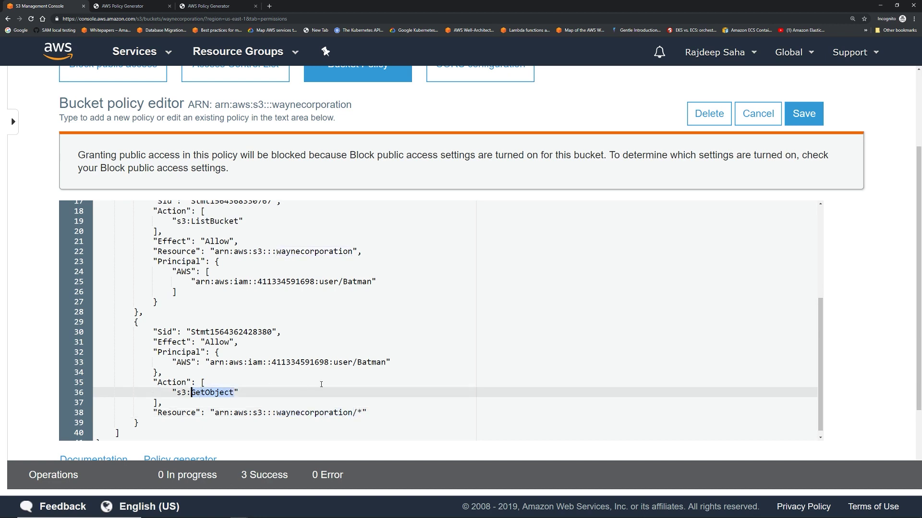
left_click(360, 412)
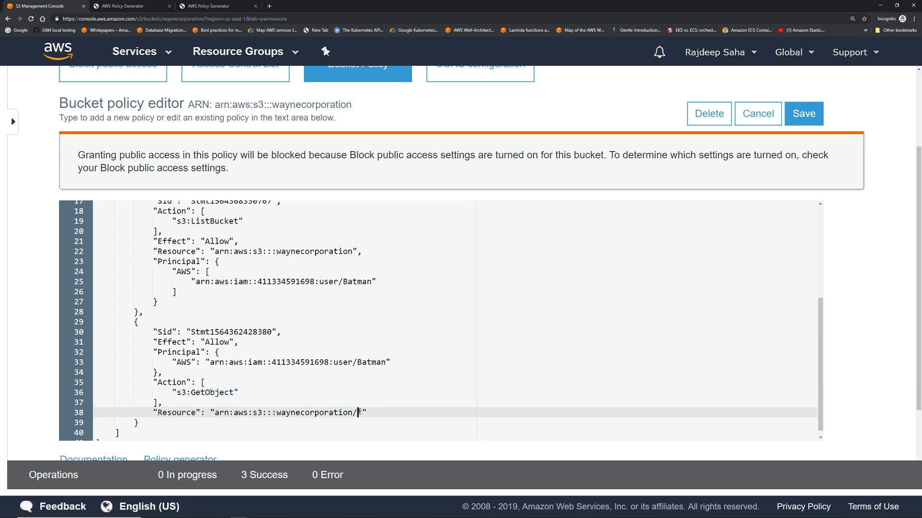
double_click(320, 414)
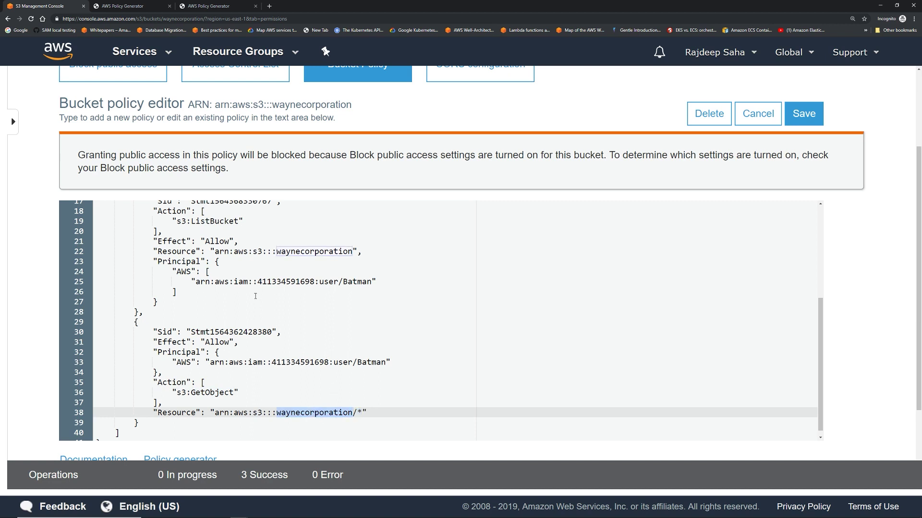
left_click(220, 221)
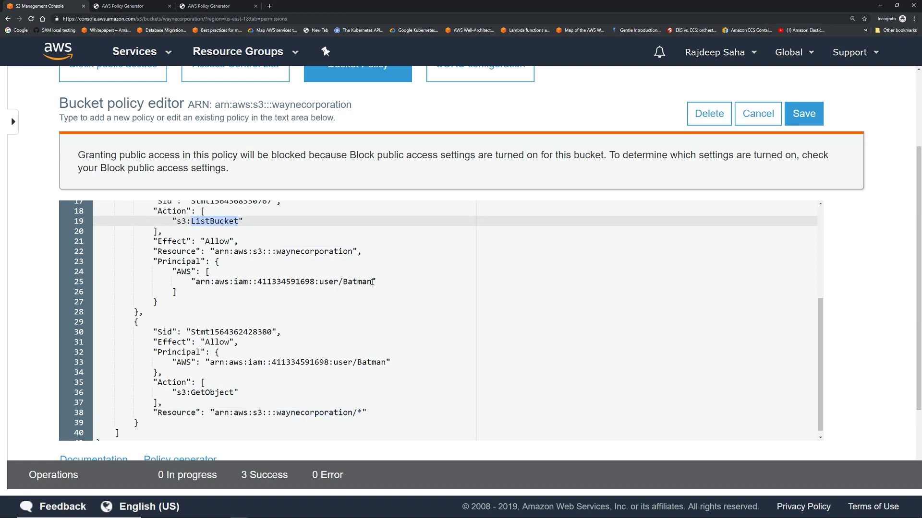
left_click_drag(353, 252, 277, 251)
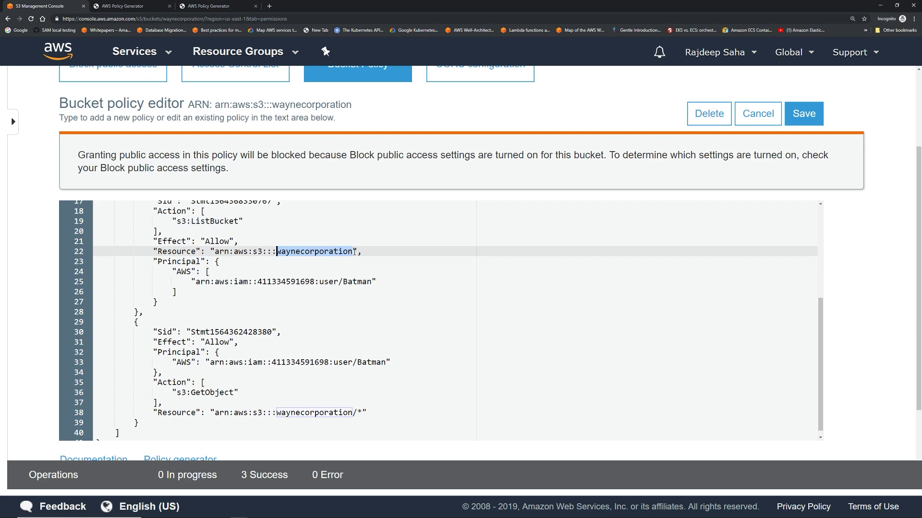
scroll(351, 336, "up", 1)
scroll(355, 338, "up", 2)
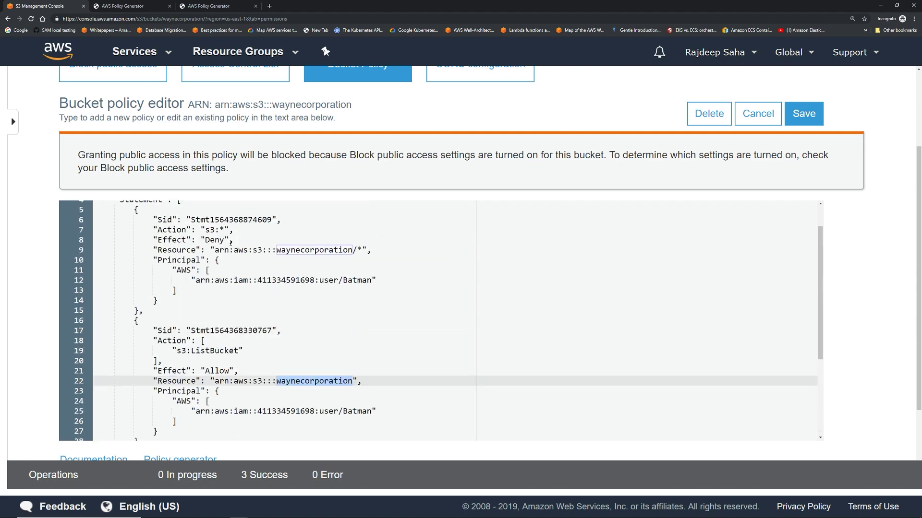
left_click(215, 240)
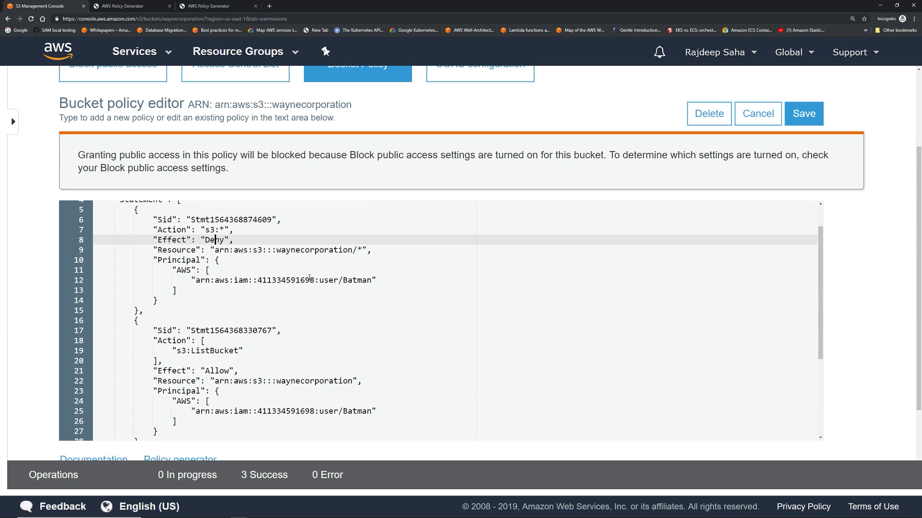
left_click_drag(363, 249, 354, 250)
key("BackSpace")
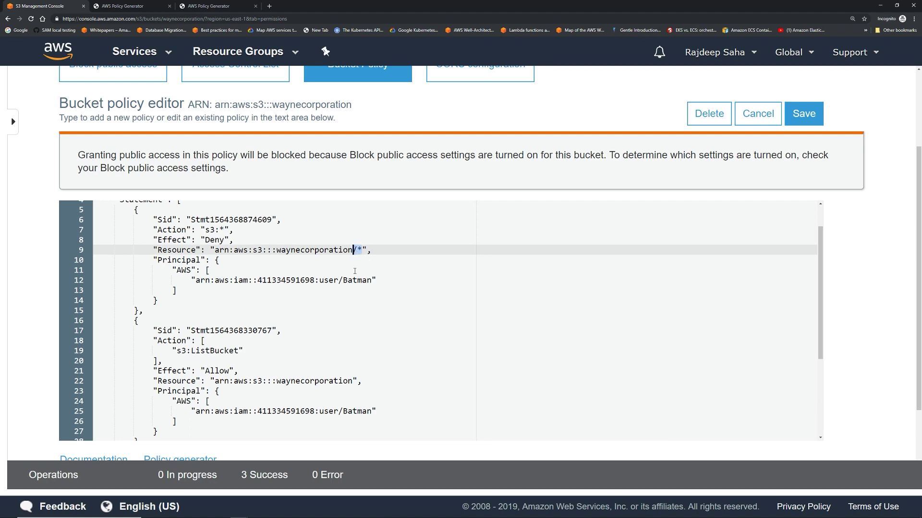
scroll(368, 317, "down", 3)
scroll(369, 356, "down", 2)
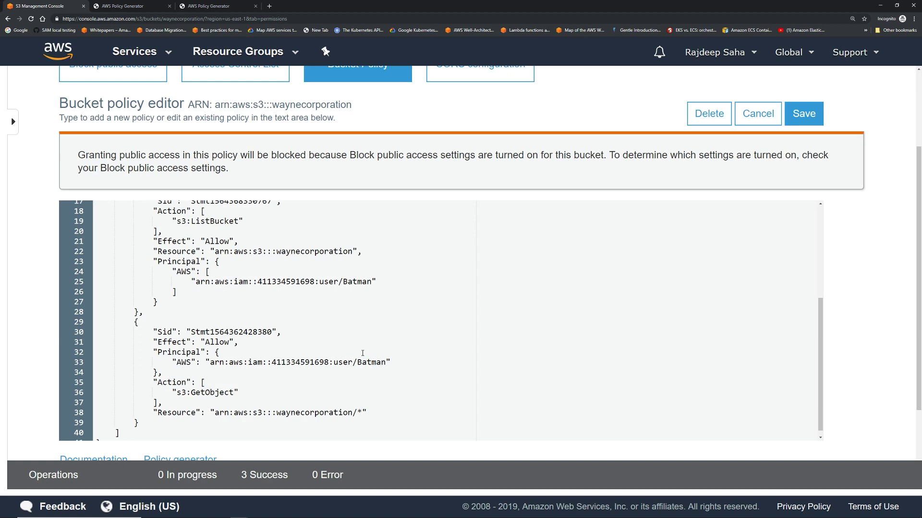
scroll(363, 354, "up", 2)
key("ctrl+z")
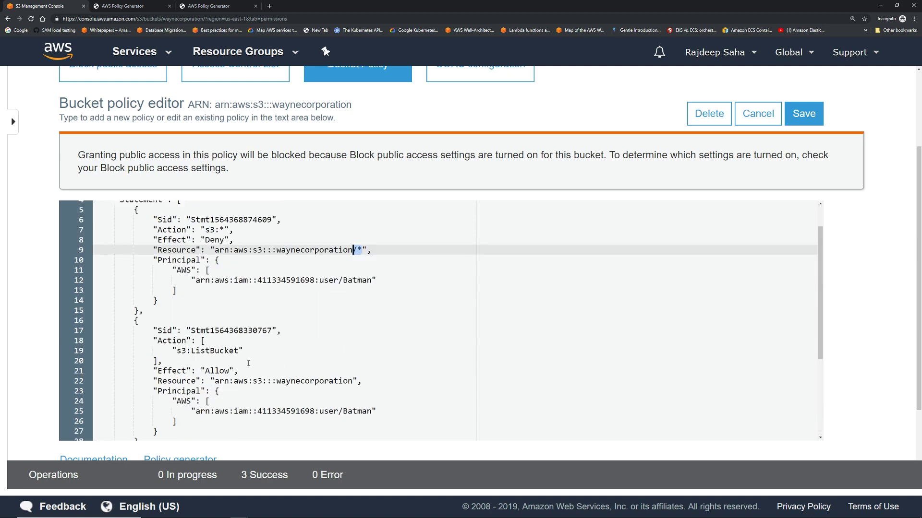
- Duplicate the Deny statement directly below the original in the waynecorporation bucket policy
scroll(209, 345, "up", 2)
left_click_drag(135, 246, 152, 348)
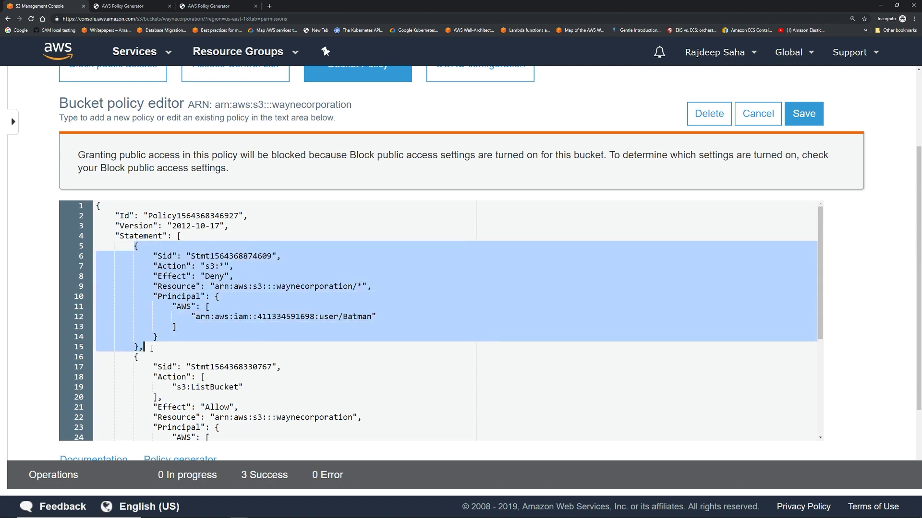
key("ctrl+c")
left_click(152, 347)
key("Return")
key("ctrl+v")
- Remove the /* suffix from the duplicated Deny statement's resource ARN and save the bucket policy
left_click(363, 333)
key("BackSpace")
key("BackSpace")
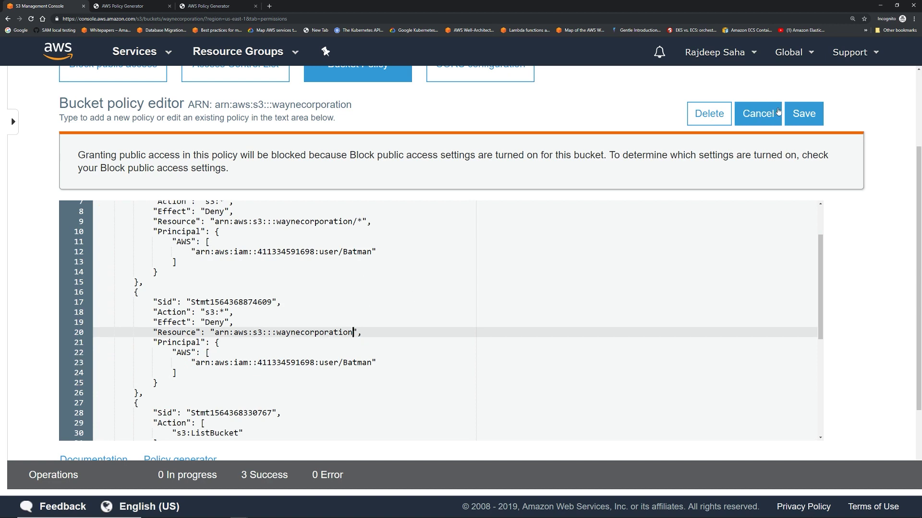
left_click(804, 113)
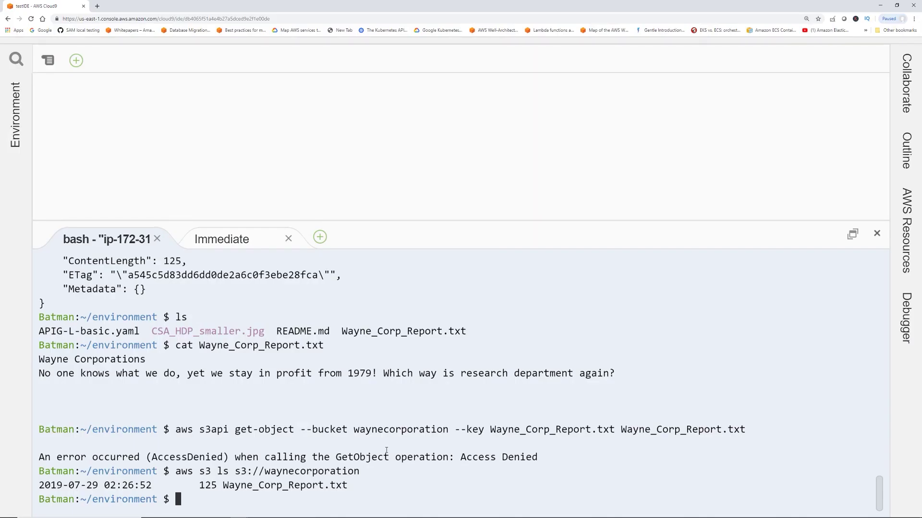
- In the Cloud9 terminal, retest listing the bucket with aws s3 ls s3://waynecorporation
type("ls s3://waynecorporation")
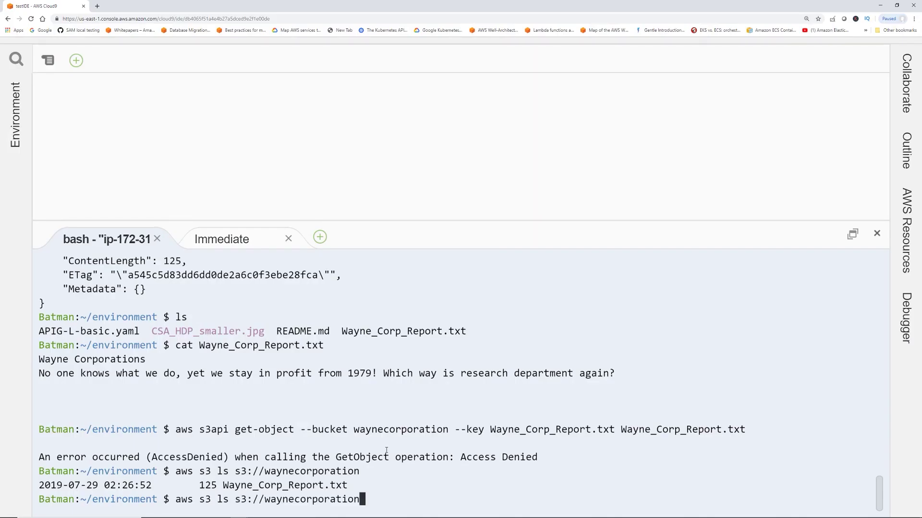
key("Return")
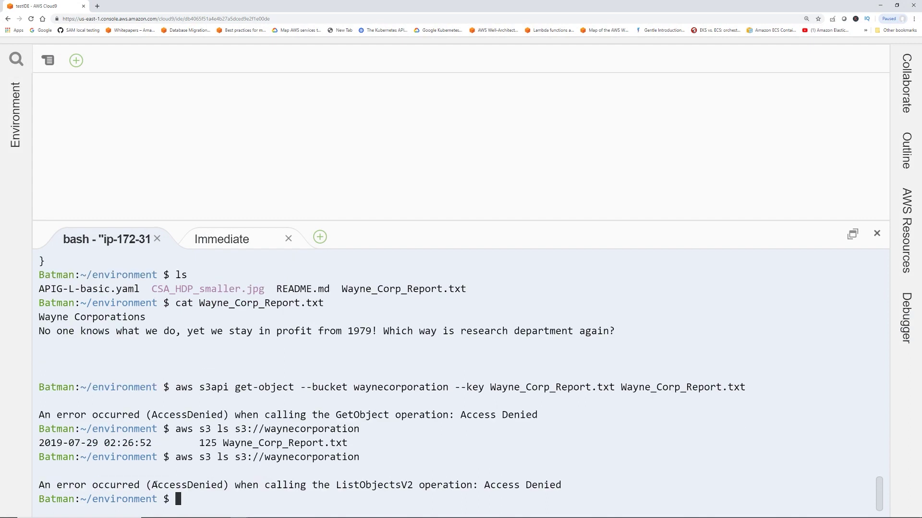
double_click(155, 485)
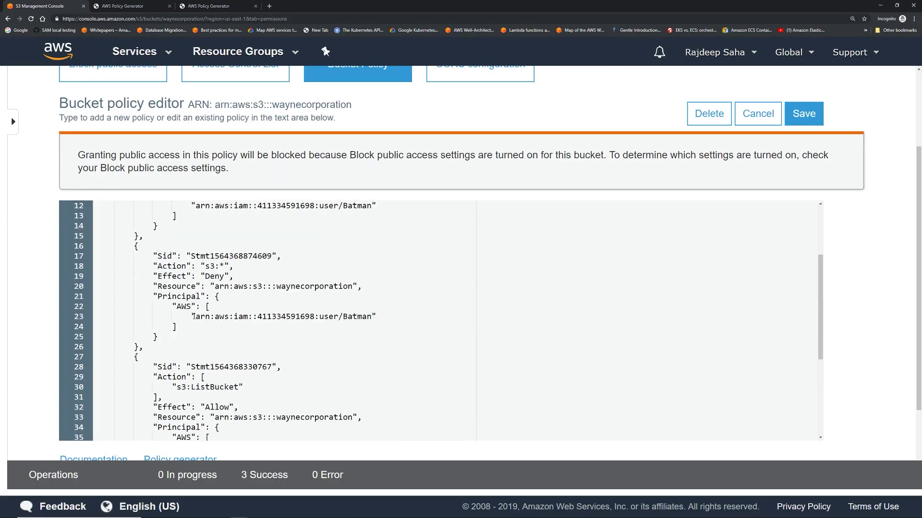
- Back in the S3 bucket policy editor, remove both Deny statements and save the policy with only the ListBucket and GetObject Allow statements
scroll(194, 317, "up", 2)
scroll(194, 317, "up", 2)
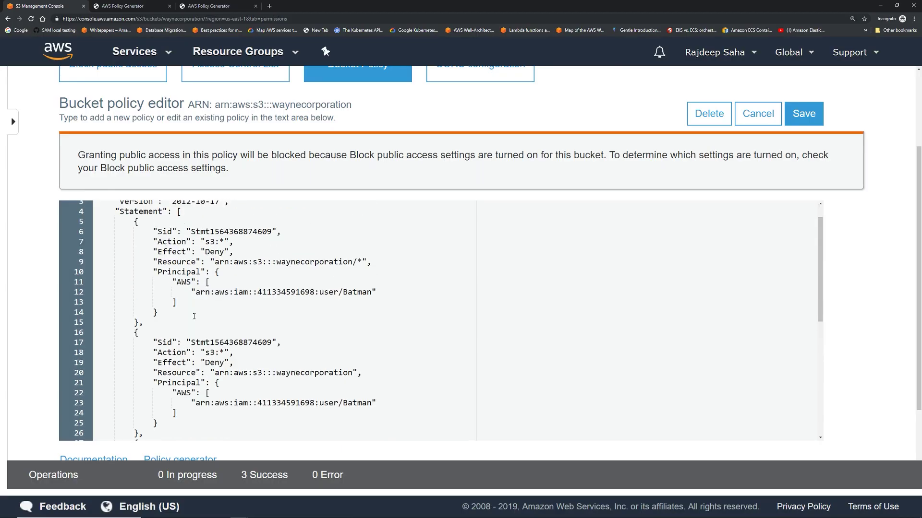
key("ctrl+a")
key("ctrl+v")
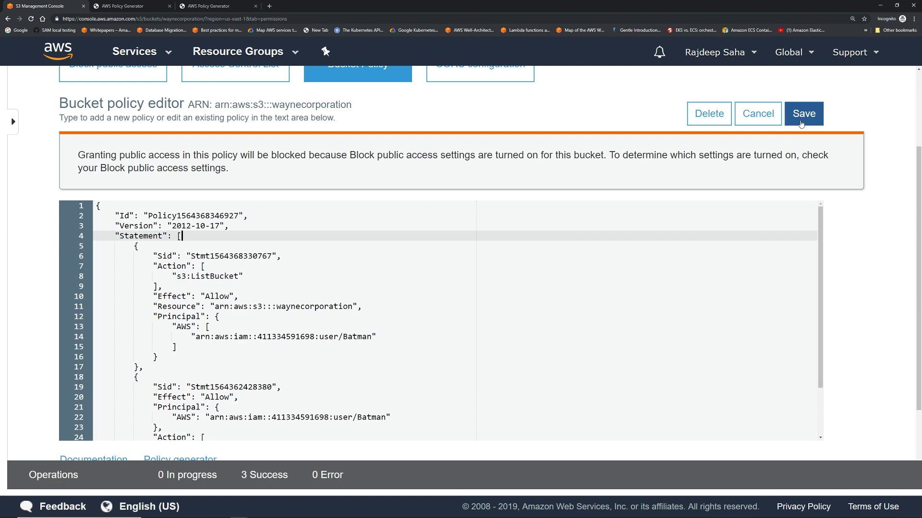
left_click(801, 124)
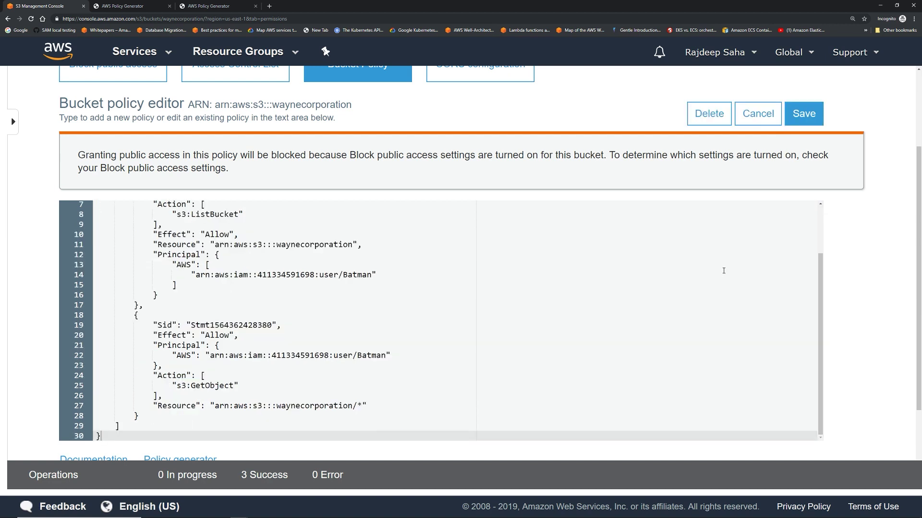
- Review the Block public access settings of the waynecorporation bucket
scroll(724, 271, "up", 5)
left_click(113, 184)
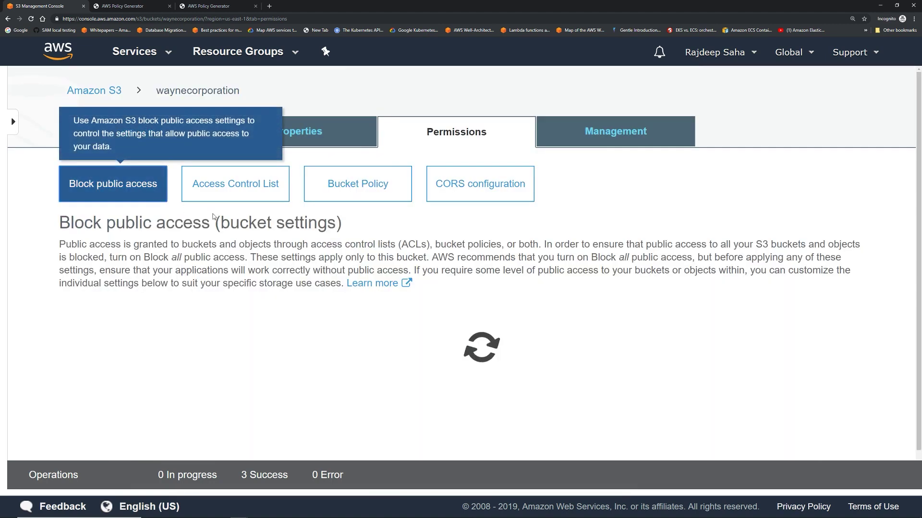
scroll(429, 266, "down", 3)
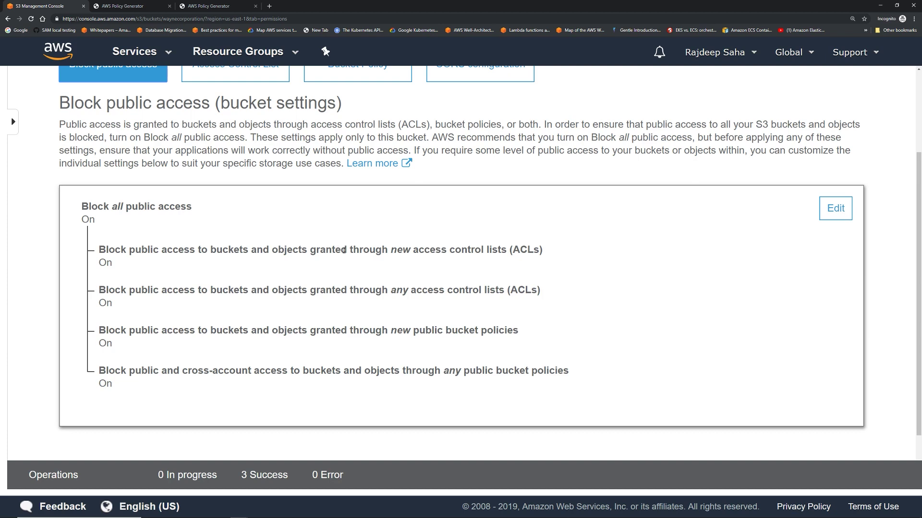
scroll(352, 250, "up", 3)
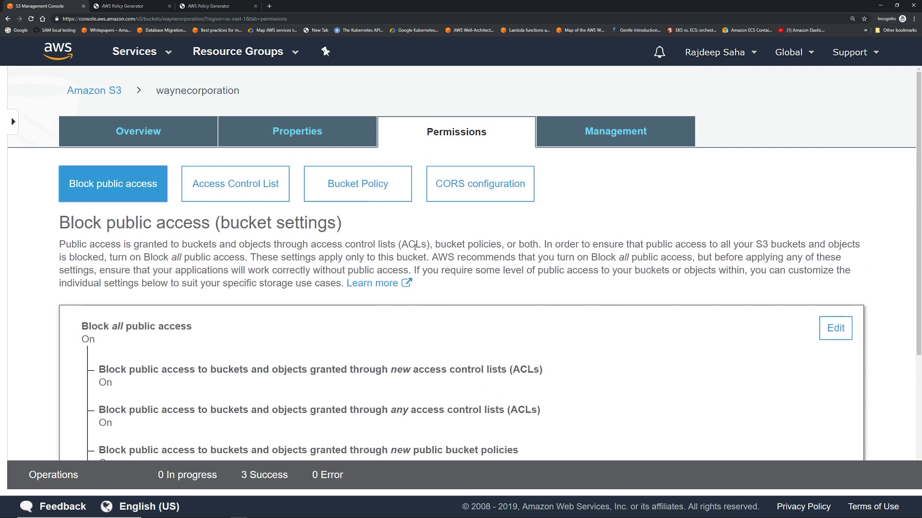
- Try to save the bucket policy with the ListBucket statement's AWS principal set to *, and check the response
left_click(360, 185)
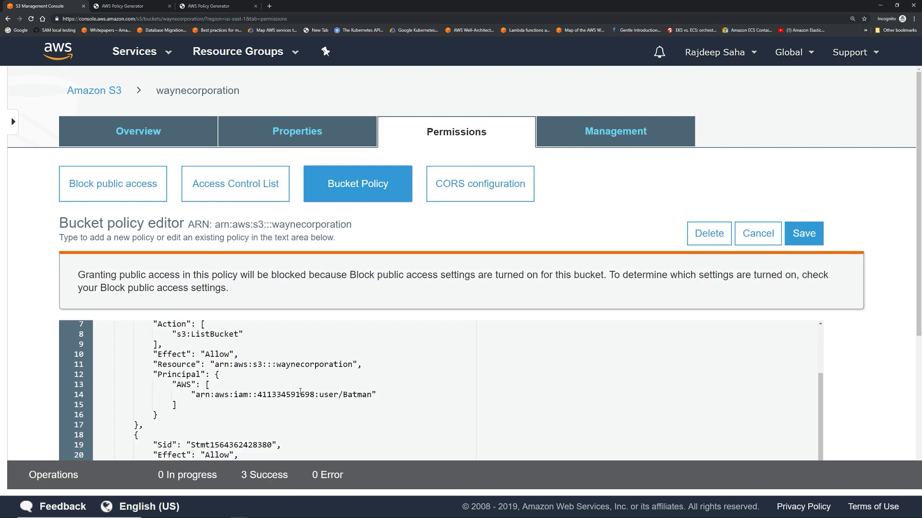
left_click_drag(372, 394, 198, 399)
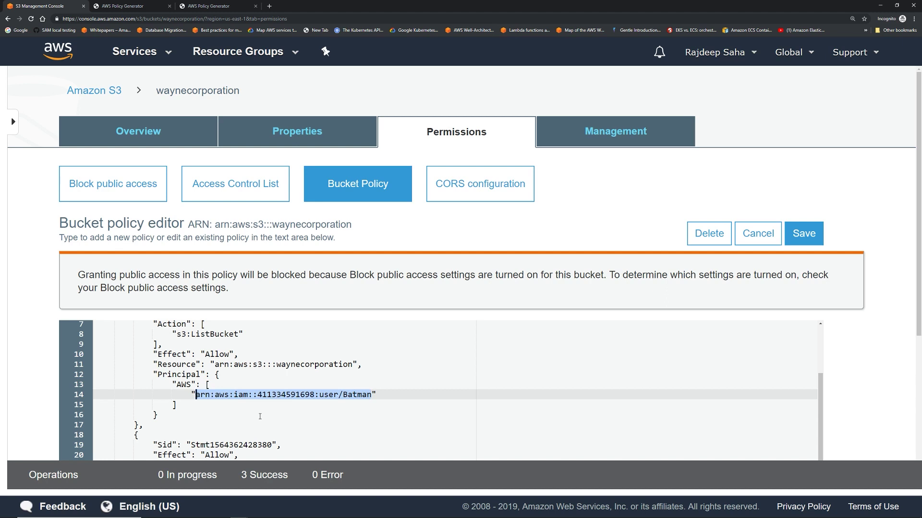
type("*")
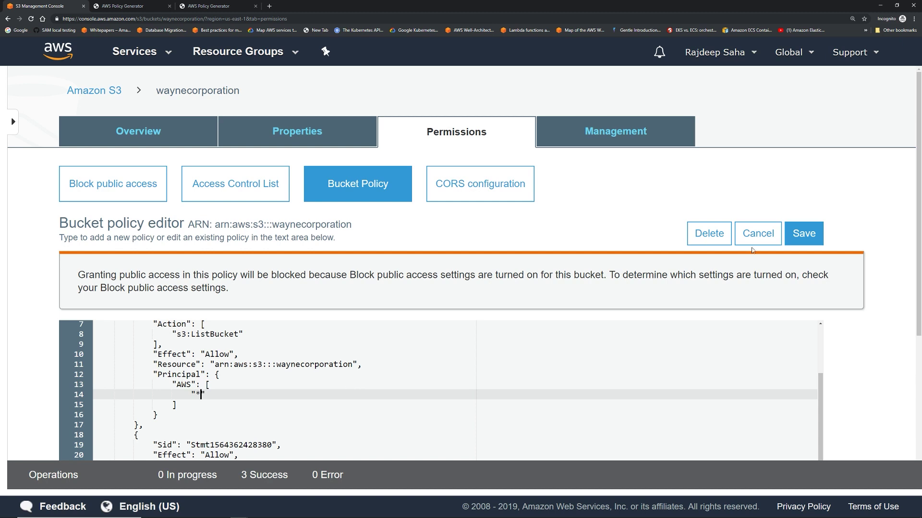
left_click(803, 233)
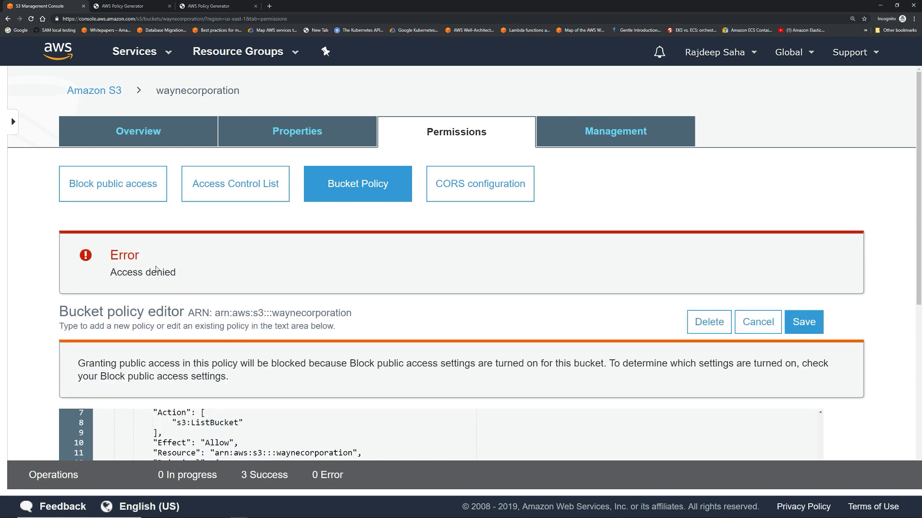
left_click_drag(111, 251, 180, 275)
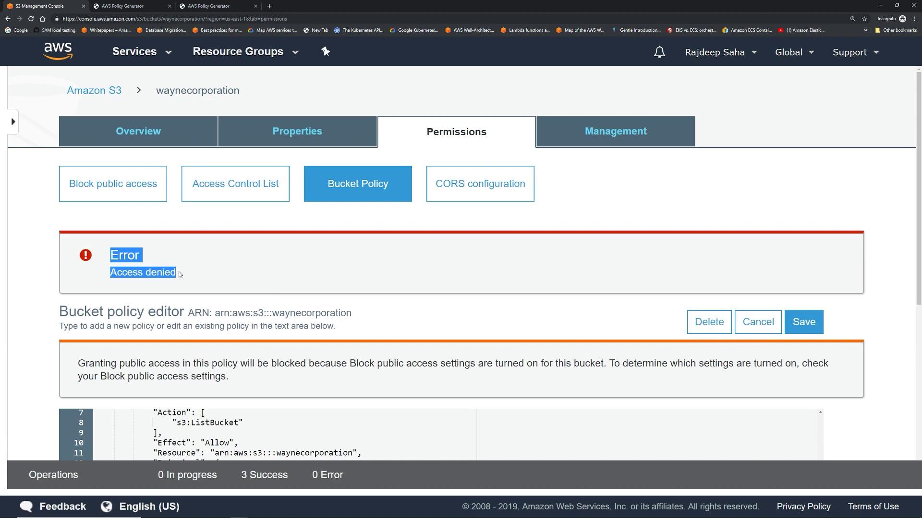
scroll(417, 316, "down", 1)
scroll(417, 316, "down", 2)
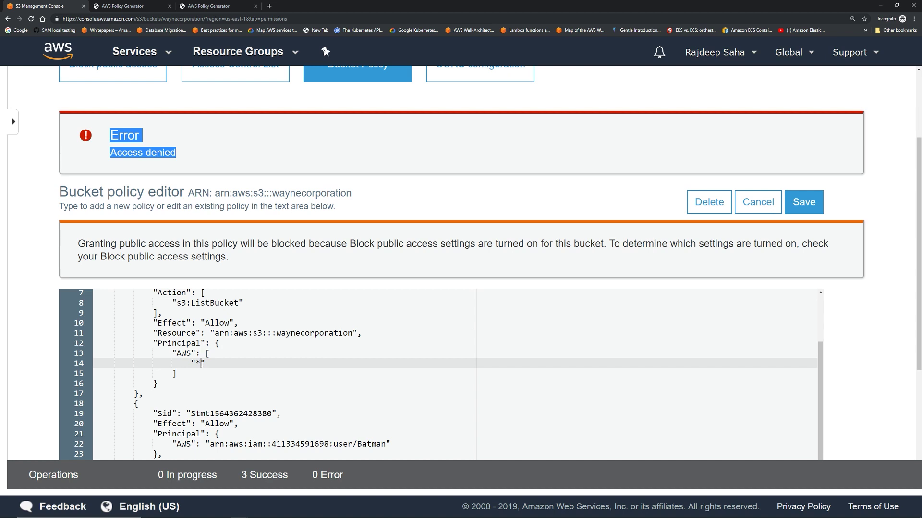
left_click(207, 361)
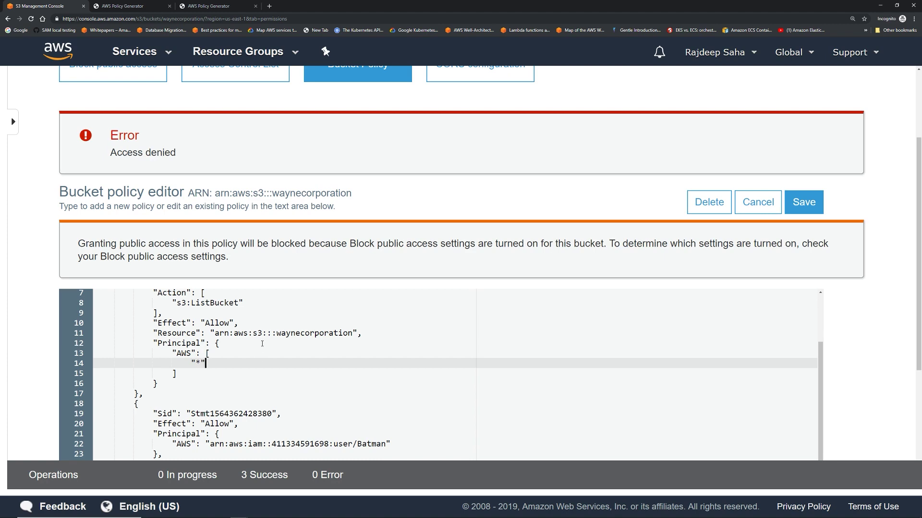
- Turn off Block all public access for the waynecorporation bucket, save, and approve the change by entering confirm
scroll(260, 357, "up", 5)
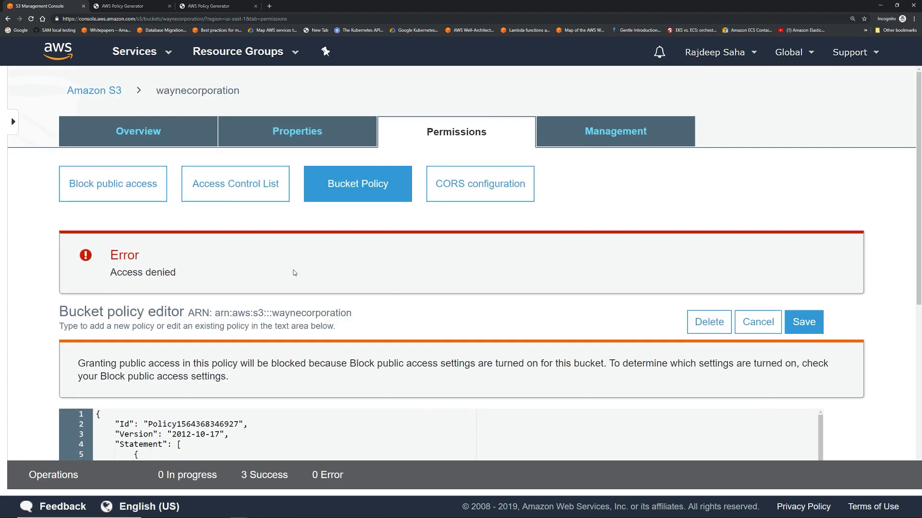
left_click(144, 196)
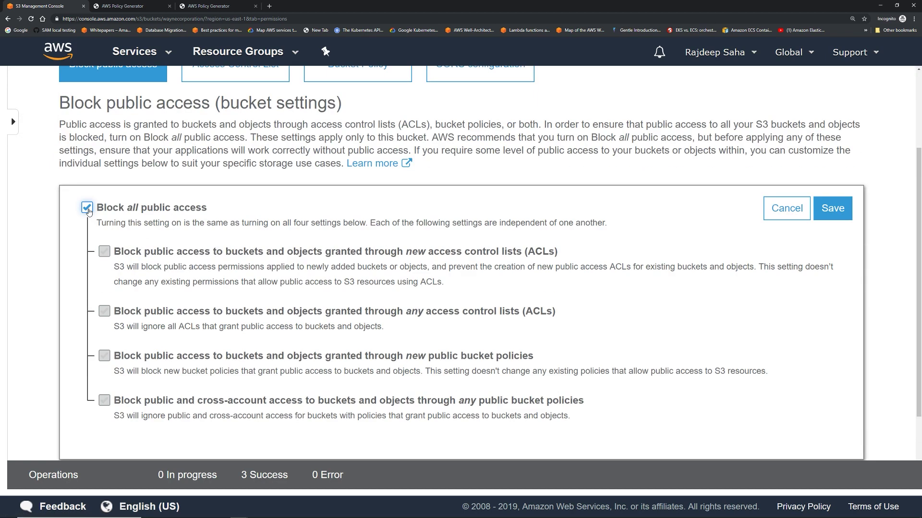
left_click(87, 208)
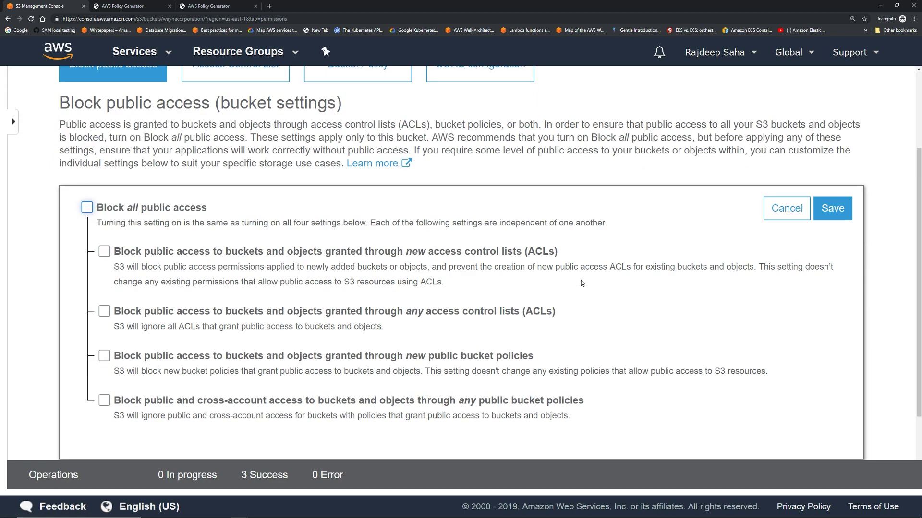
left_click(845, 210)
left_click(308, 342)
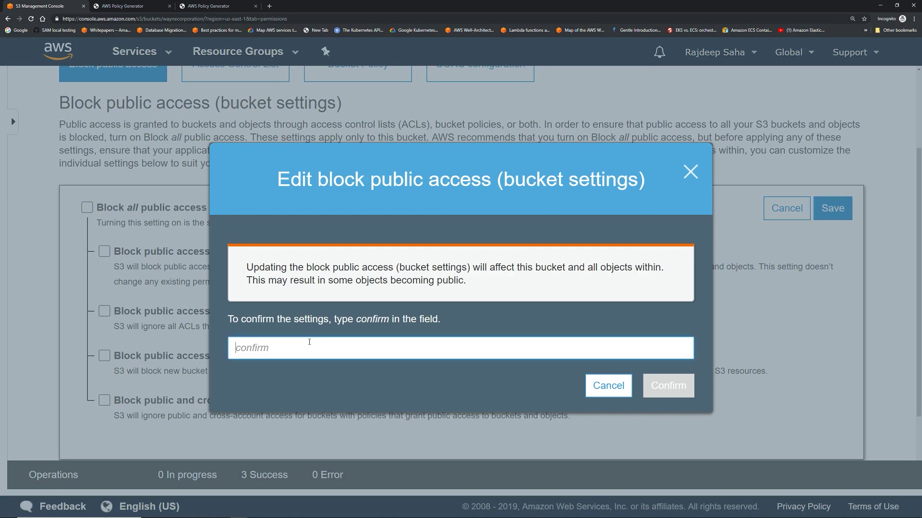
type("confirm")
left_click(668, 386)
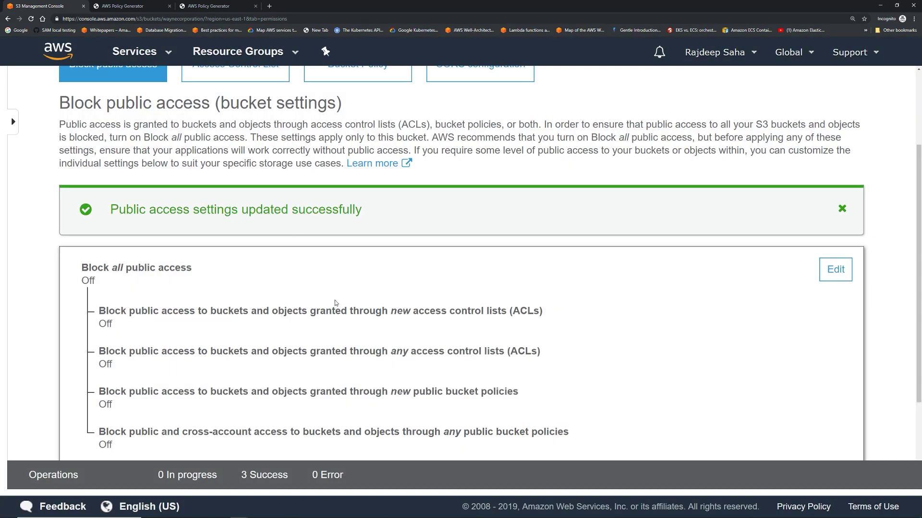
- Back in the bucket policy, replace Batman's ARN in the ListBucket statement's AWS principal with *
scroll(328, 313, "up", 3)
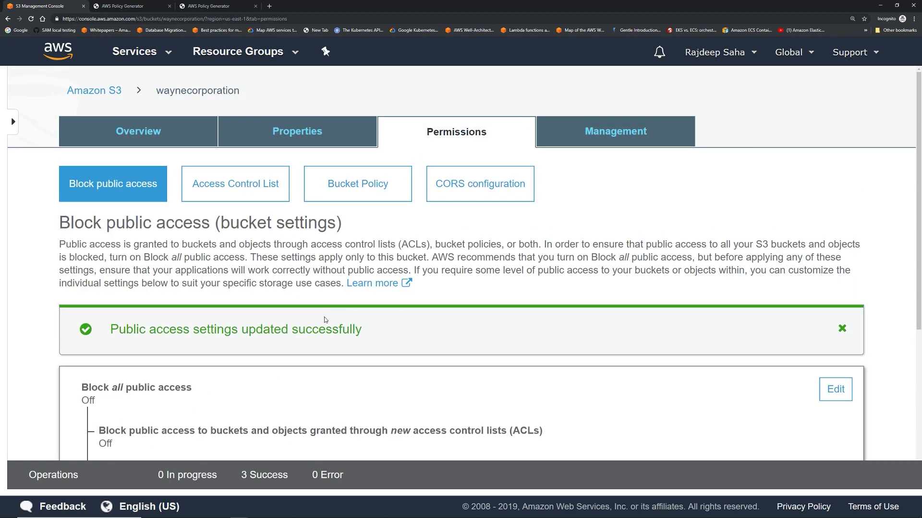
left_click(358, 197)
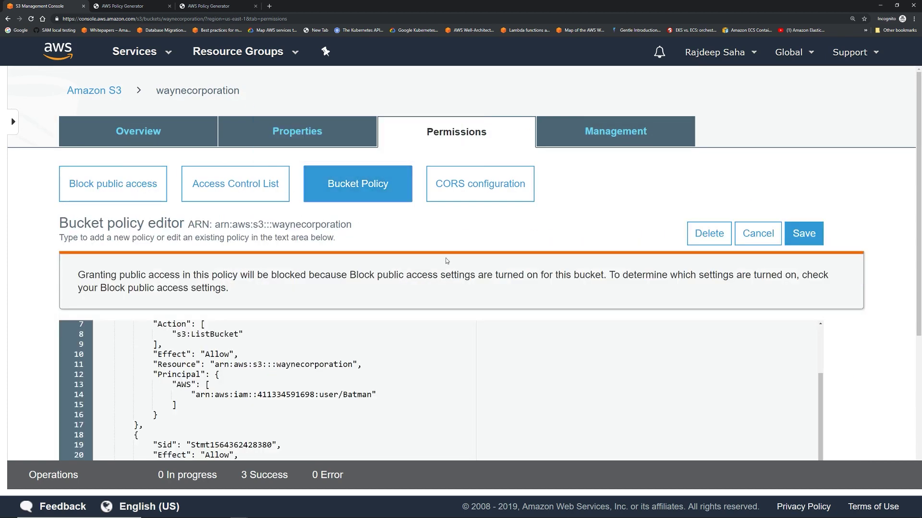
scroll(336, 375, "up", 2)
scroll(251, 381, "down", 2)
left_click(251, 382)
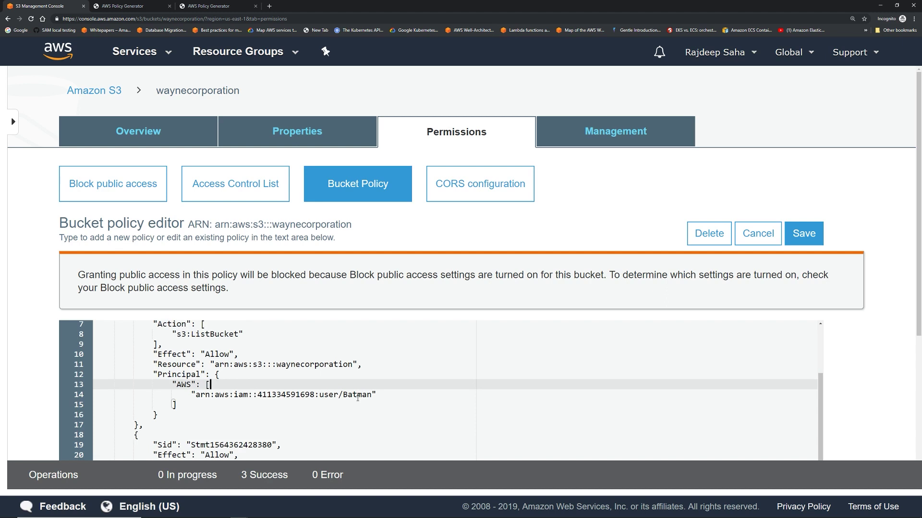
left_click_drag(373, 395, 197, 400)
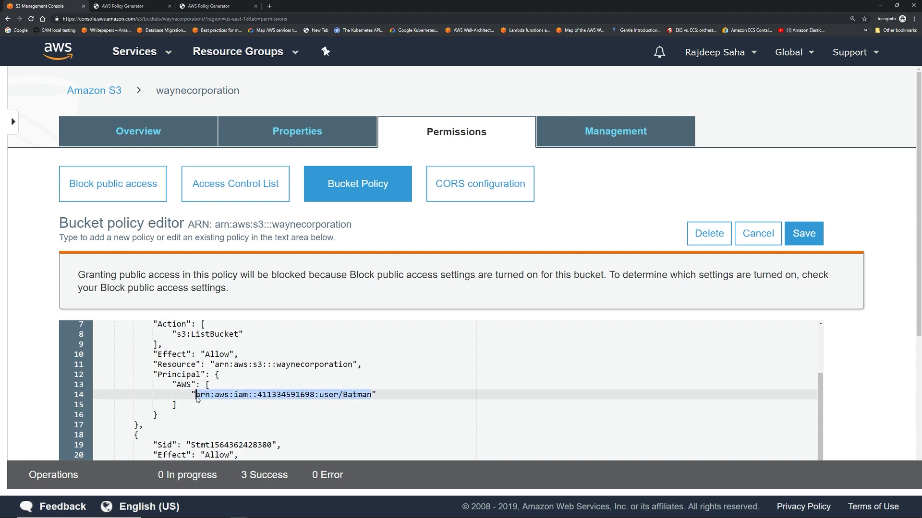
type("*")
- Copy Batman's user ARN from the GetObject statement, and set that statement's AWS principal to *
scroll(197, 398, "down", 3)
left_click(387, 355)
left_click_drag(387, 355, 209, 356)
key("ctrl+c")
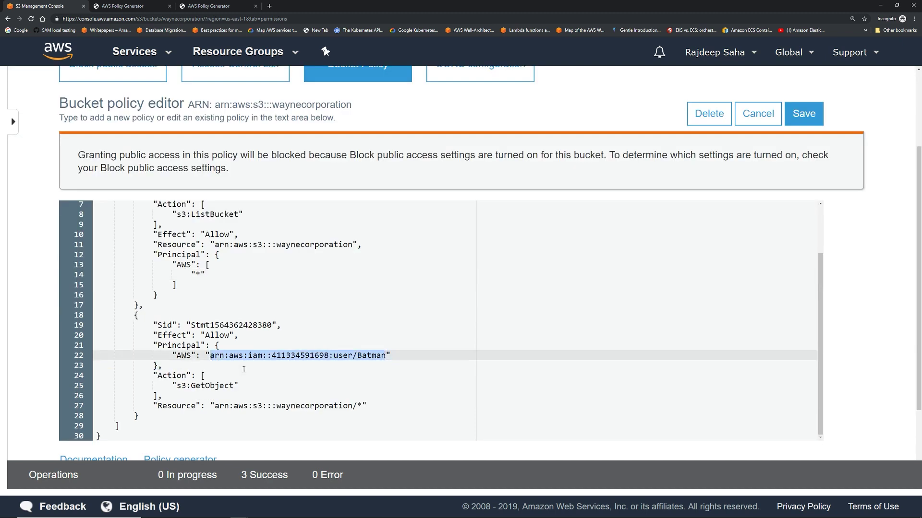
key("BackSpace")
type("*")
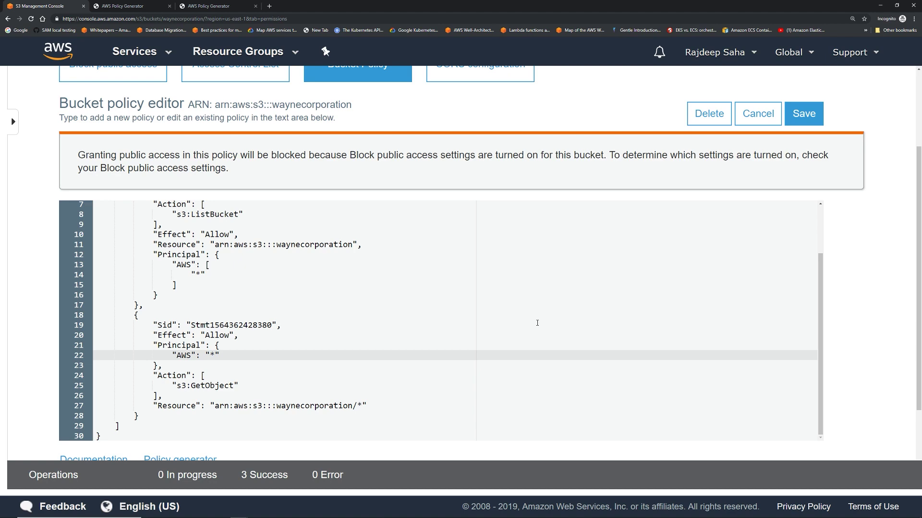
- Save the waynecorporation bucket policy with the AWS principal set to * in both the ListBucket and GetObject statements
scroll(538, 323, "up", 2)
scroll(865, 295, "up", 3)
left_click(811, 244)
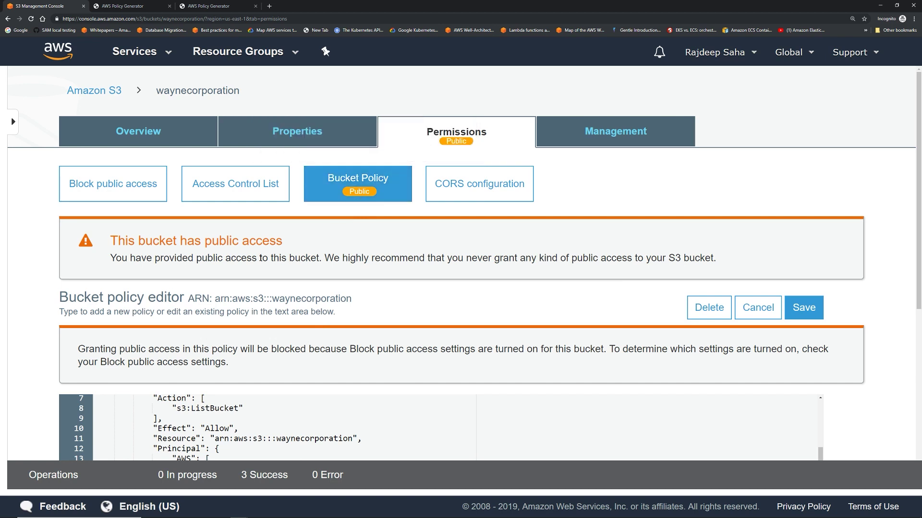
- Switch to Cloud9 and test public listing of the bucket with aws s3 ls s3://waynecorporation
key("alt+Tab")
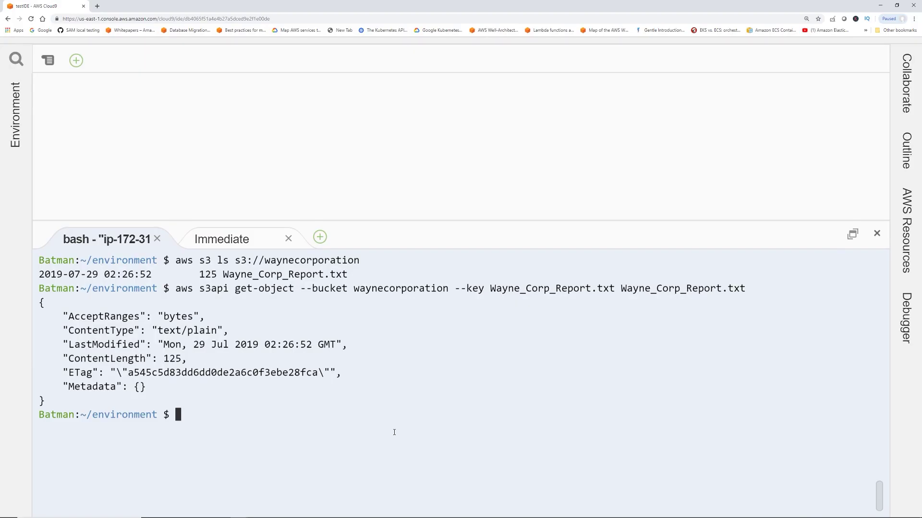
key("Up")
key("Up")
key("Return")
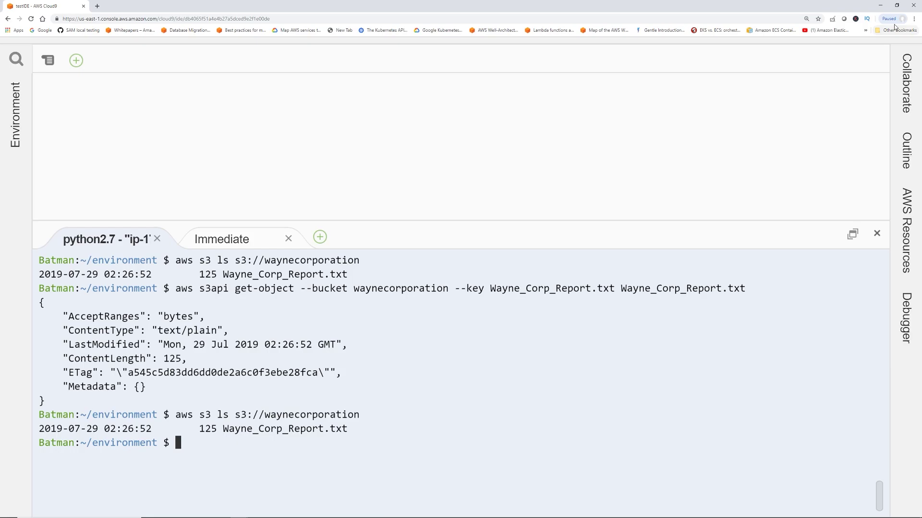
- Back in the S3 console, edit the waynecorporation bucket's Block public access settings and select Block all public access
key("alt+Tab")
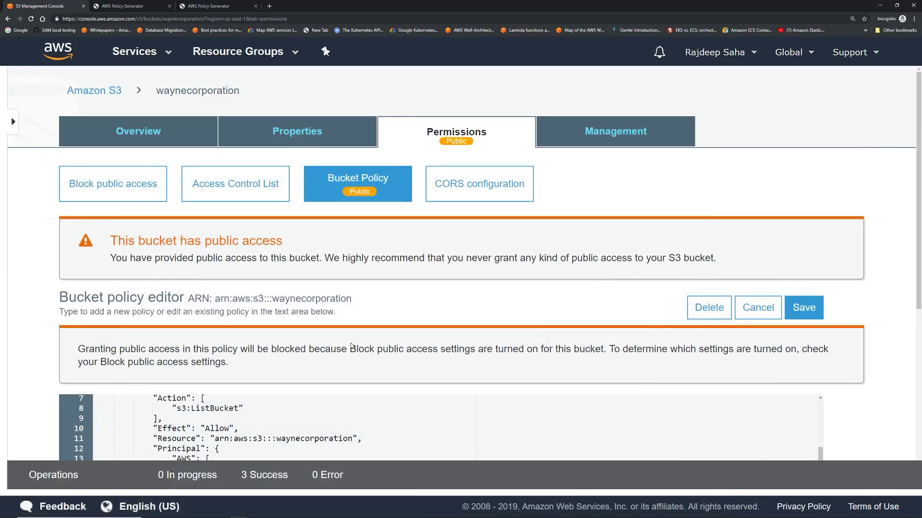
scroll(406, 312, "down", 2)
scroll(409, 315, "up", 5)
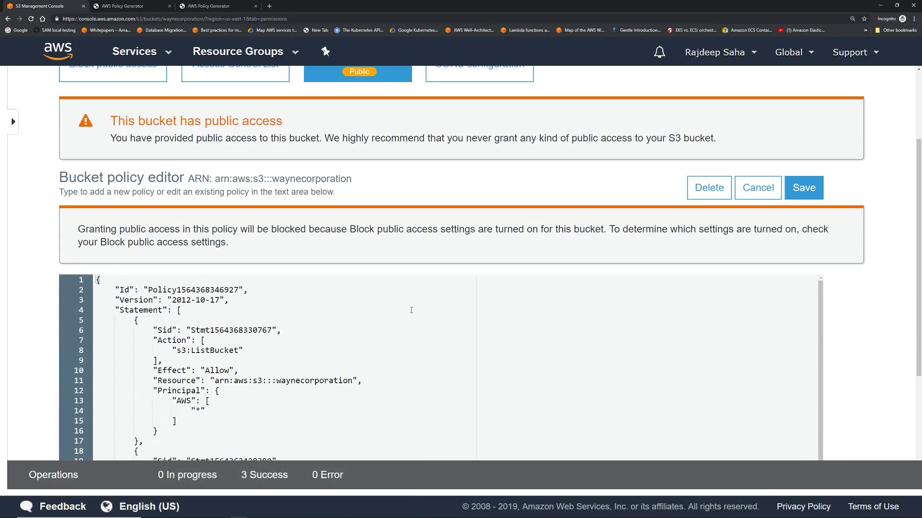
left_click(129, 198)
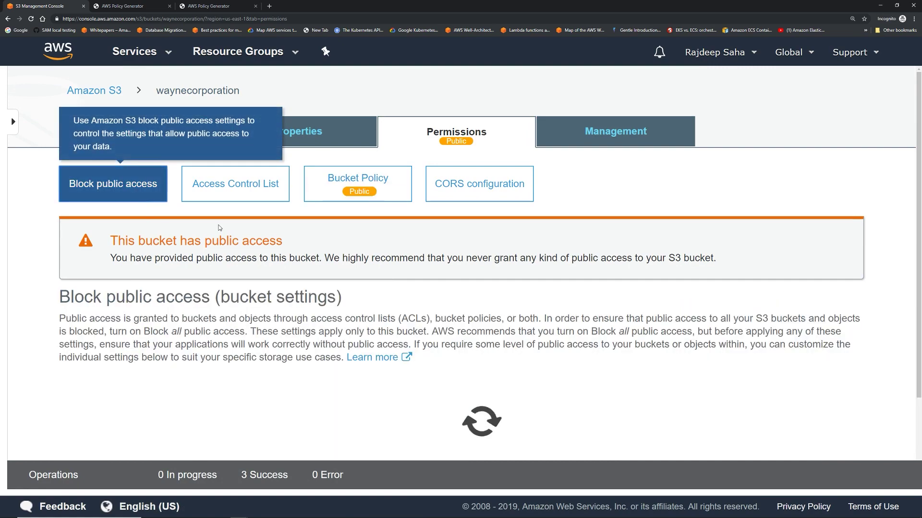
scroll(484, 335, "down", 2)
scroll(484, 335, "down", 1)
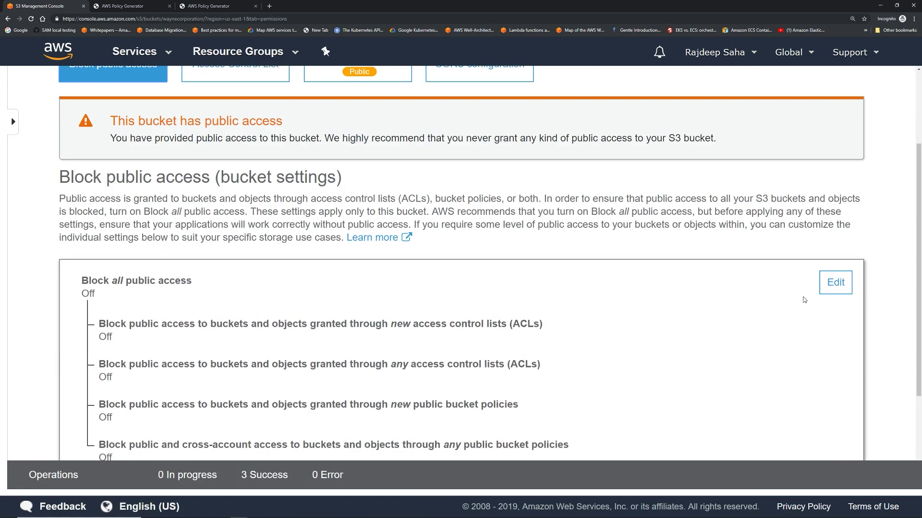
left_click(834, 282)
left_click(170, 288)
scroll(556, 314, "down", 4)
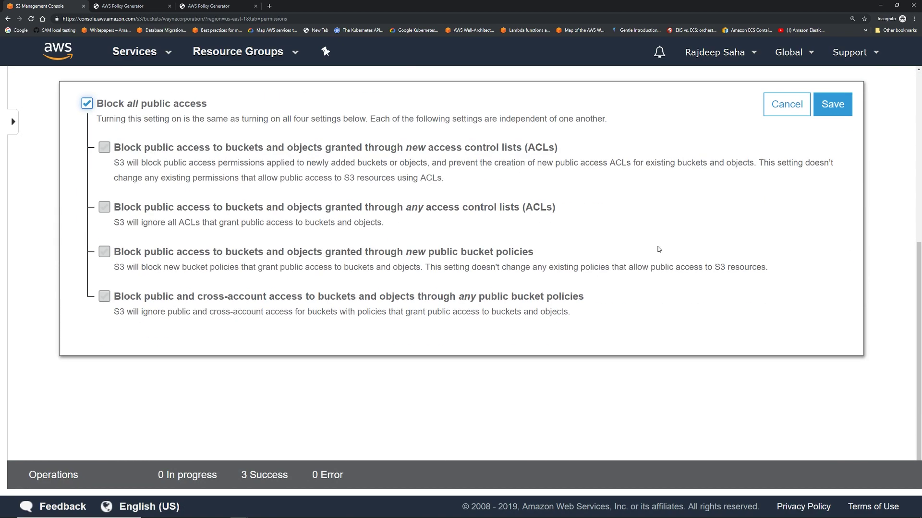
- Save the Block all public access setting and approve the change by entering confirm
scroll(779, 243, "up", 3)
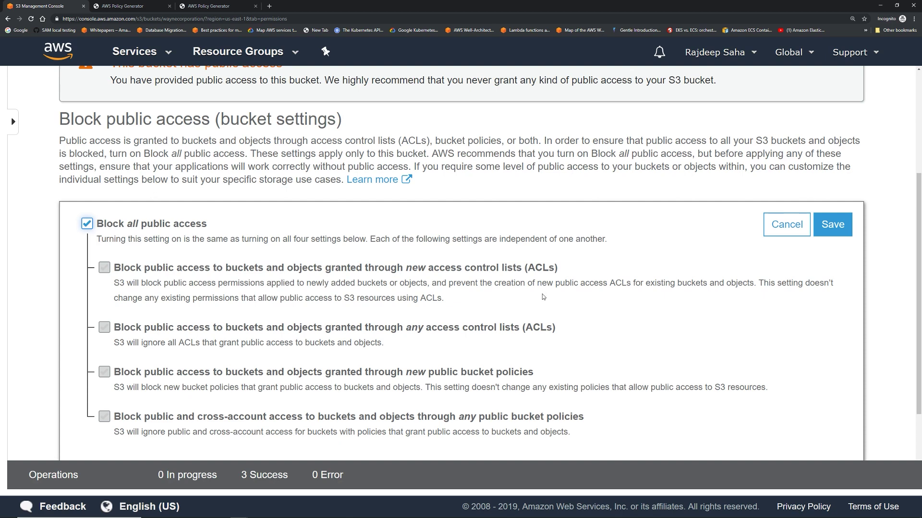
left_click(832, 224)
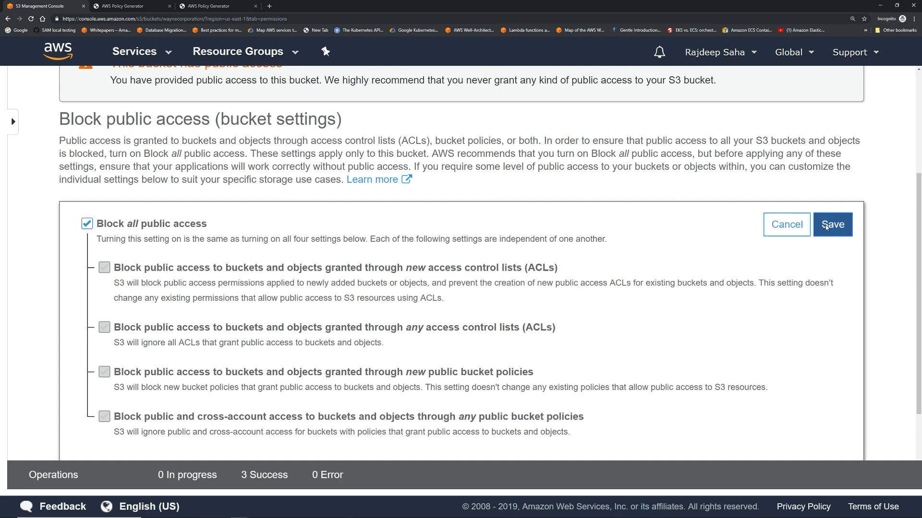
left_click(431, 341)
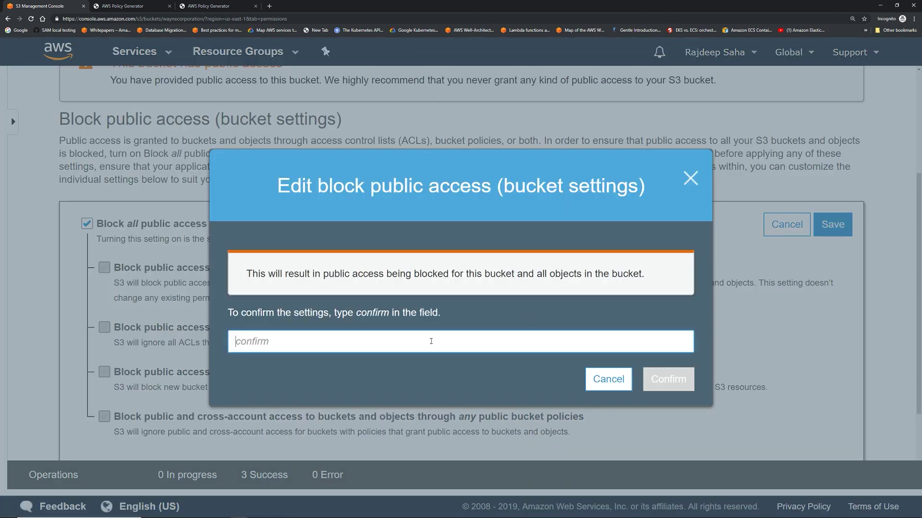
type("confirm")
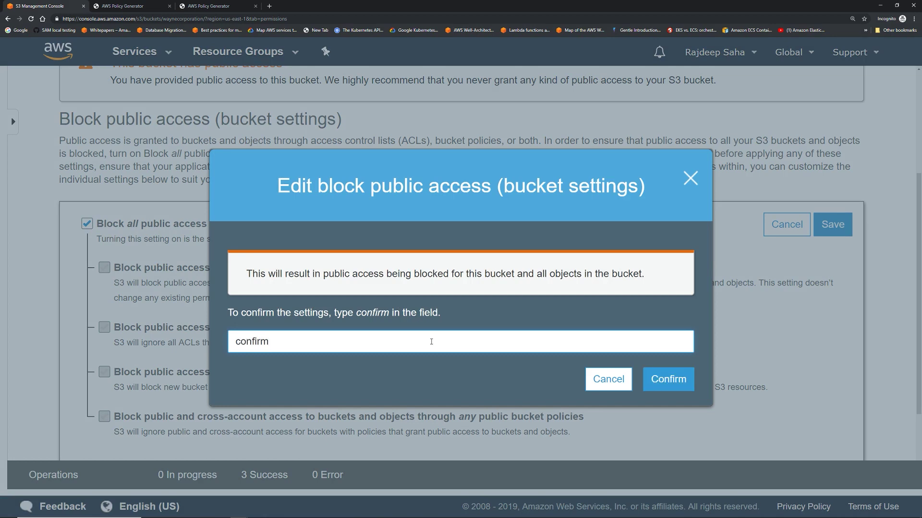
left_click(672, 379)
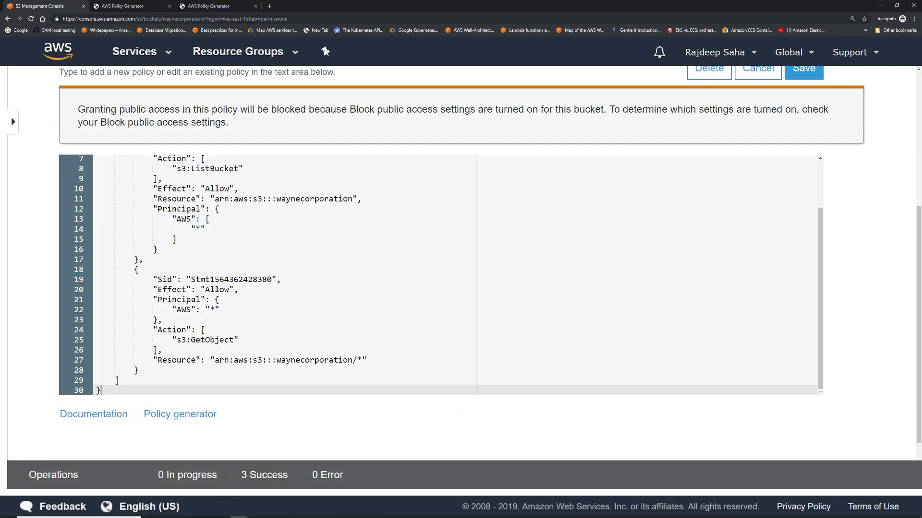
- In Cloud9, clear the terminal and rerun aws s3 ls s3://waynecorporation to test access with public access blocked
mouse_move(226, 514)
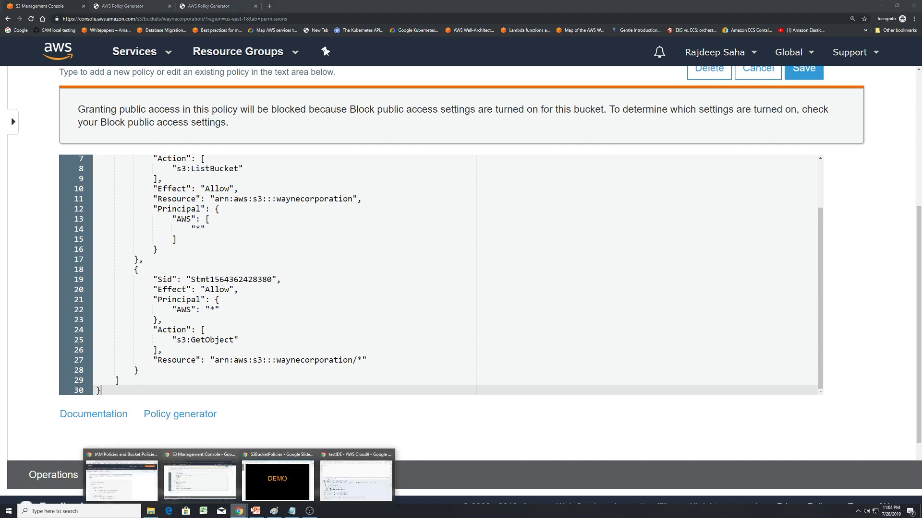
left_click(381, 461)
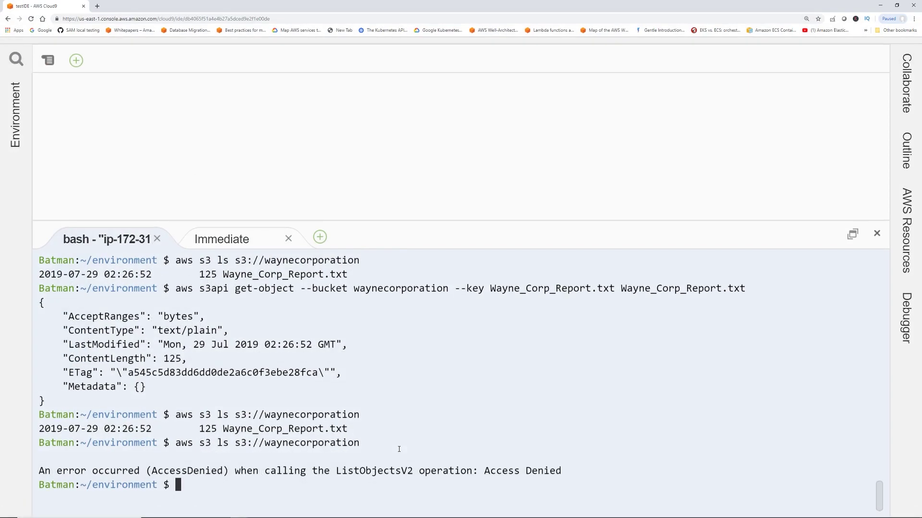
type("clear")
key("Return")
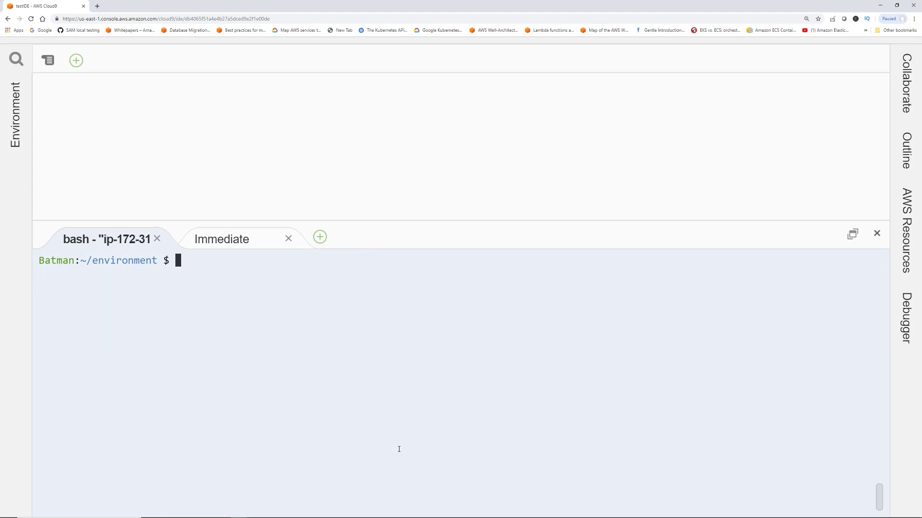
key("Up")
key("Up")
key("Return")
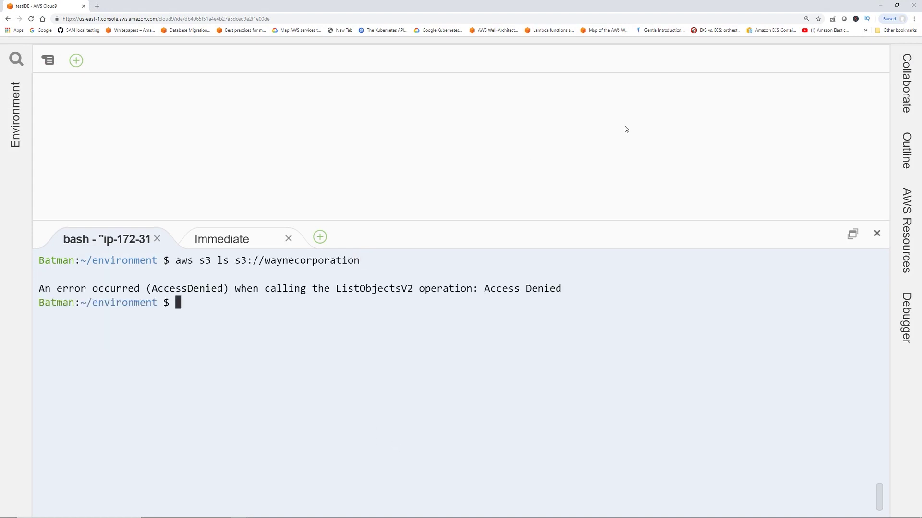
- Return to the S3 bucket policy and replace the * in the ListBucket statement's AWS principal with Batman's copied user ARN
left_click(880, 5)
double_click(198, 272)
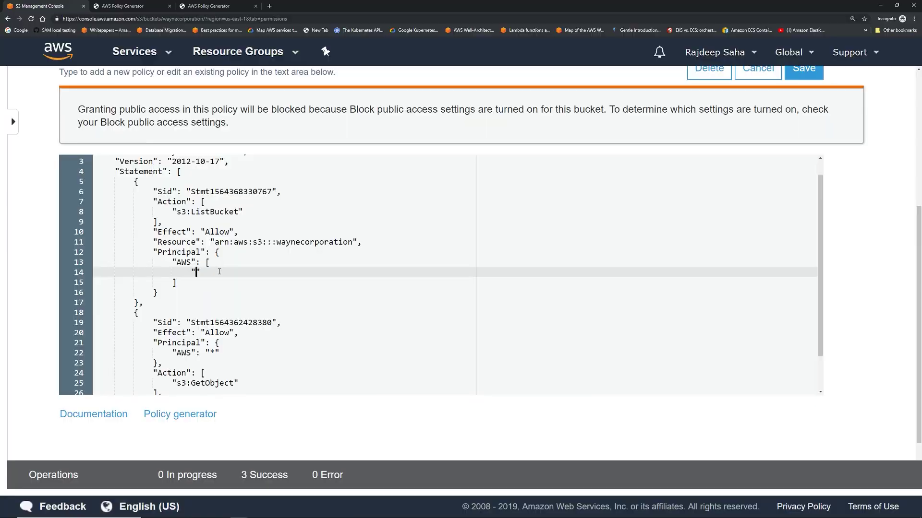
key("ctrl+v")
scroll(314, 294, "down", 2)
scroll(314, 294, "down", 2)
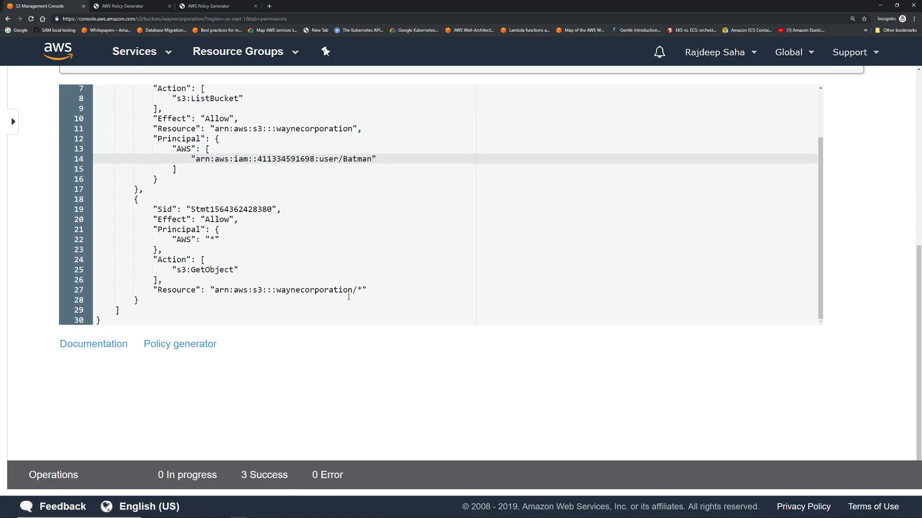